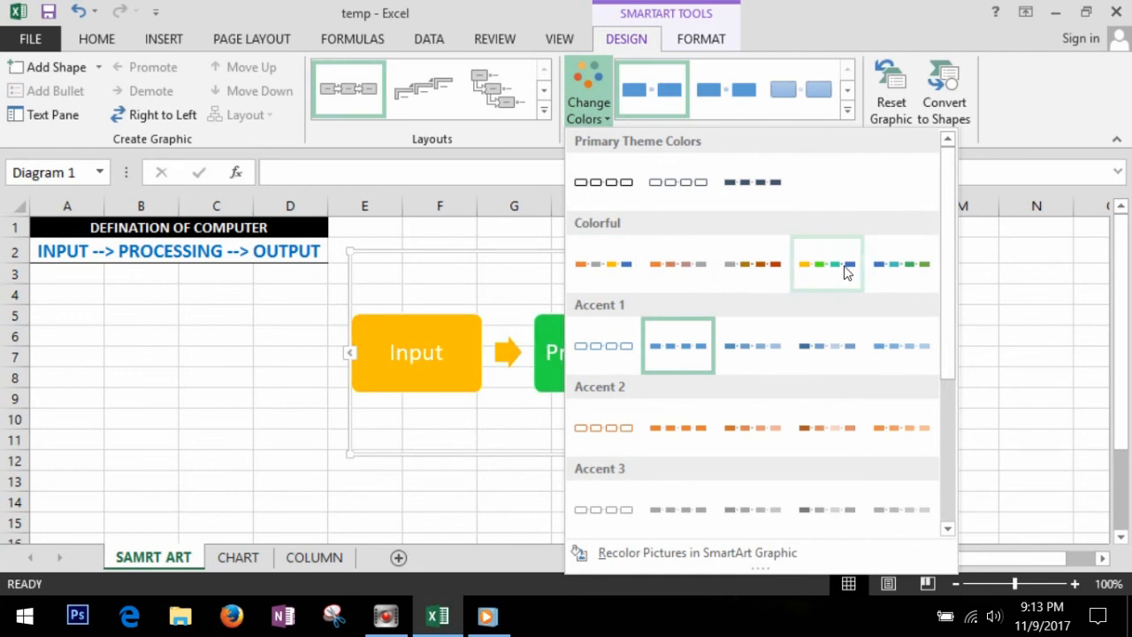
# - Recolor the Input–Processing–Output SmartArt with the gold-to-blue Colorful range, and flip its direction right to left and back
pyautogui.click(846, 270)
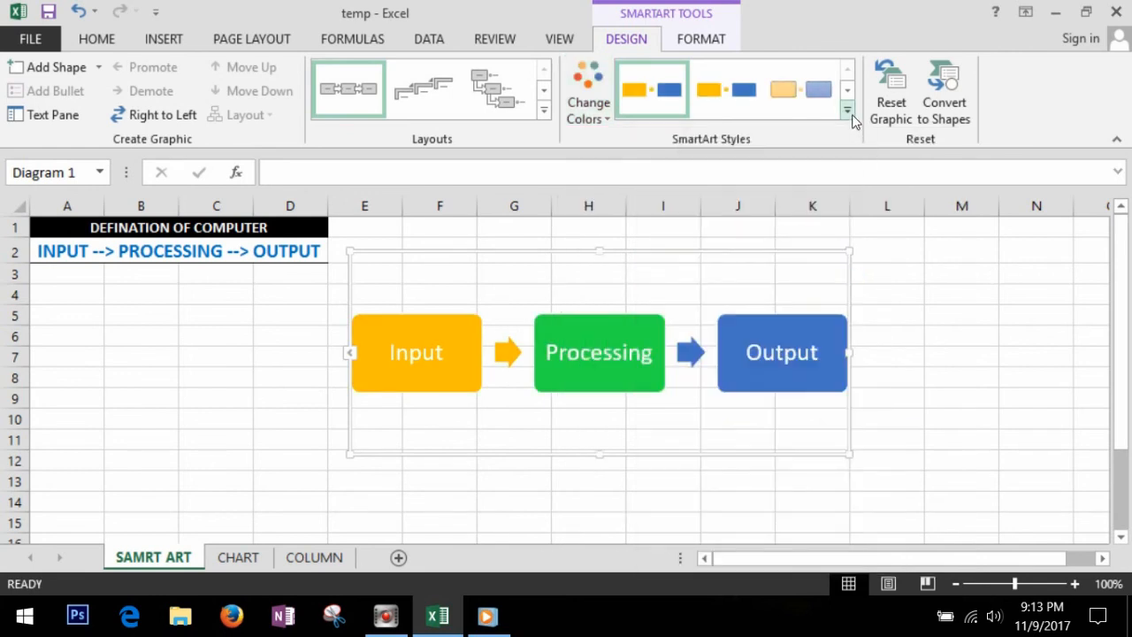
pyautogui.click(166, 119)
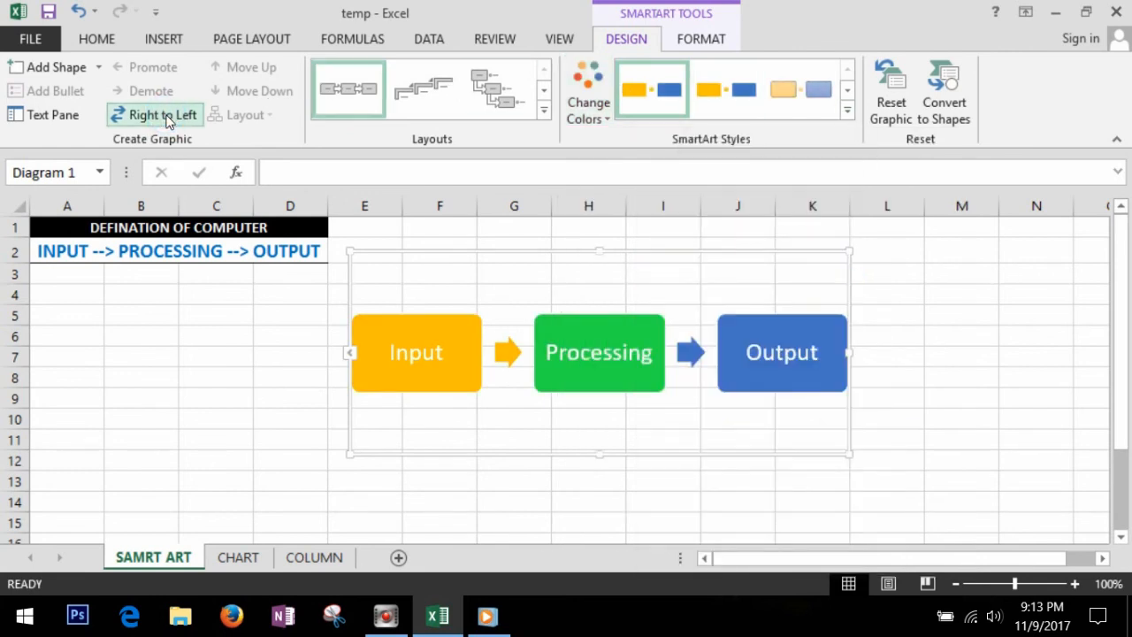
pyautogui.click(166, 119)
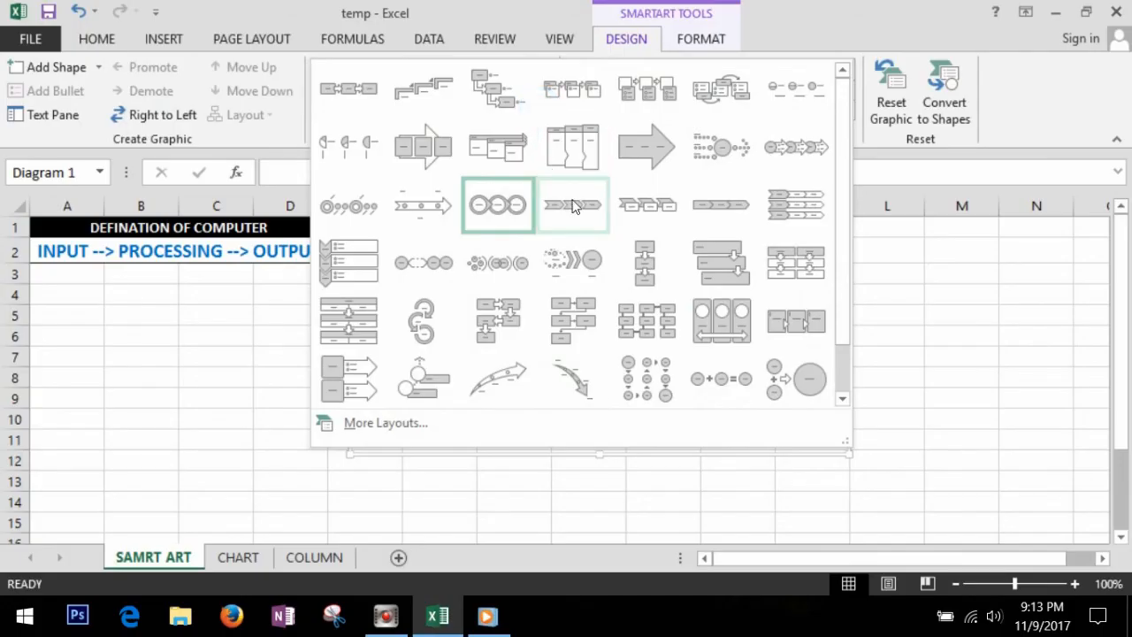
# - Try a horizontal chevron, a vertical chevron list and the Increasing Arrows Process layout on the SmartArt diagram
pyautogui.click(574, 204)
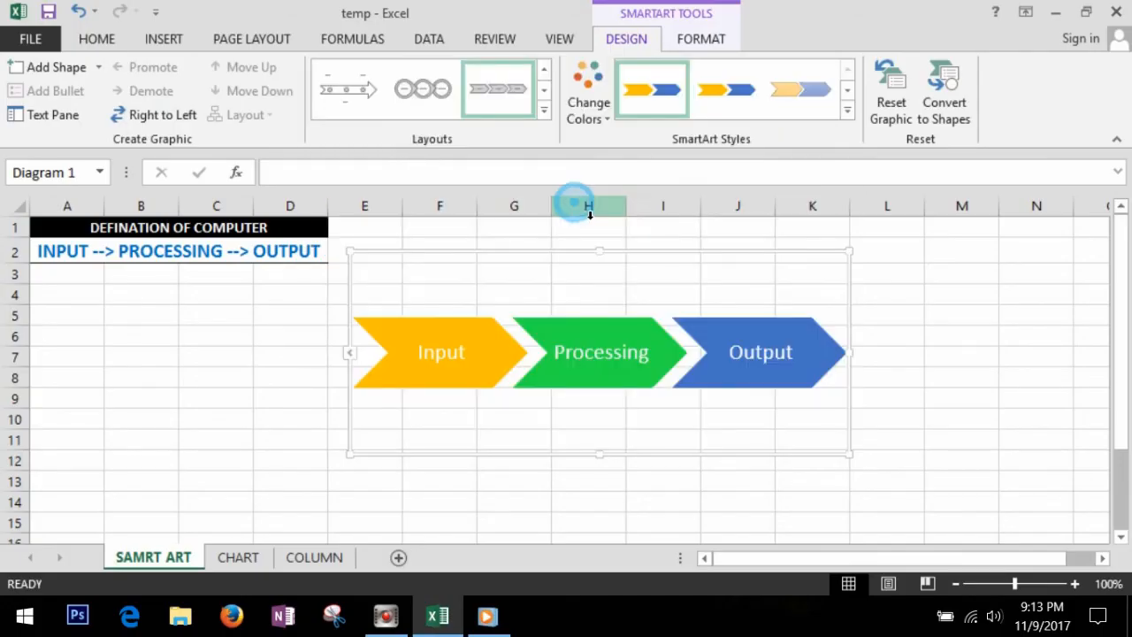
pyautogui.click(544, 111)
pyautogui.click(357, 258)
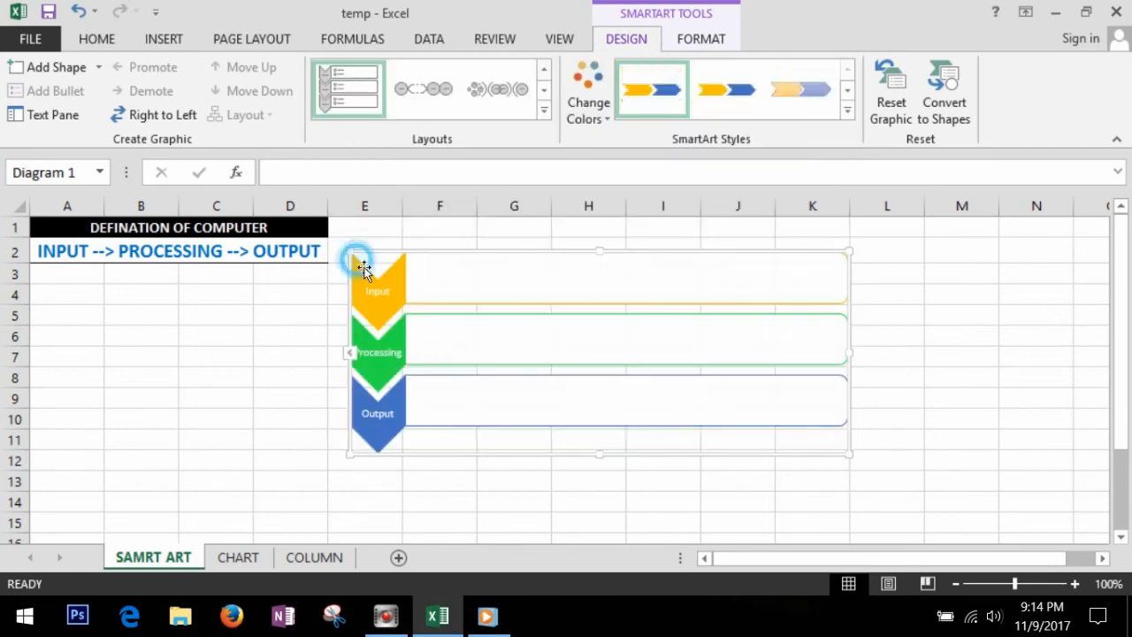
pyautogui.click(543, 110)
pyautogui.click(493, 151)
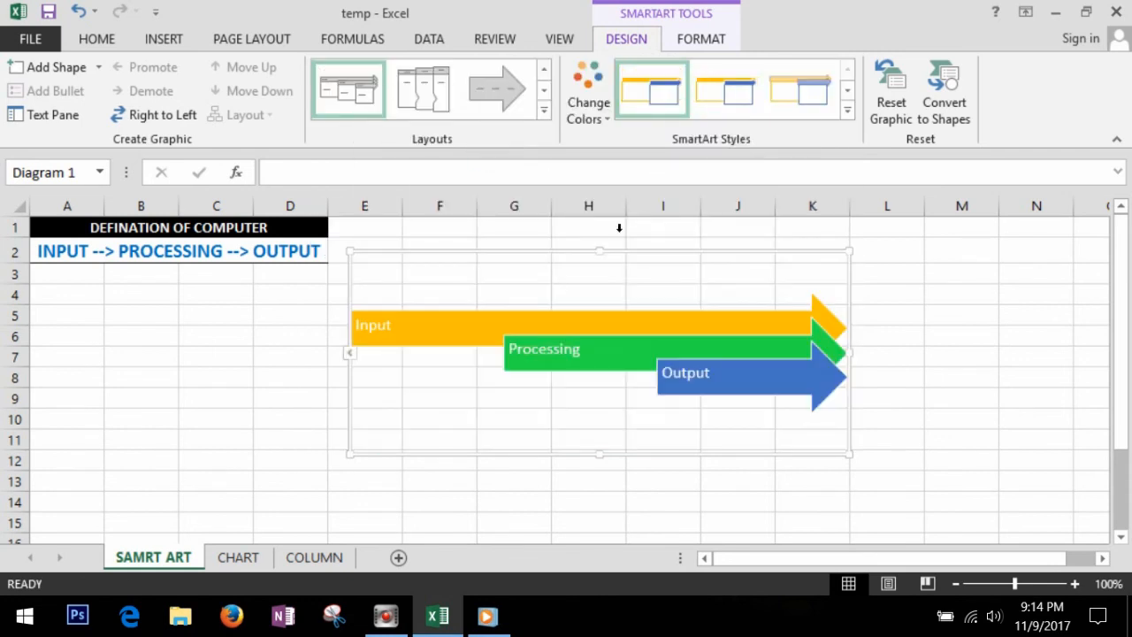
pyautogui.click(544, 112)
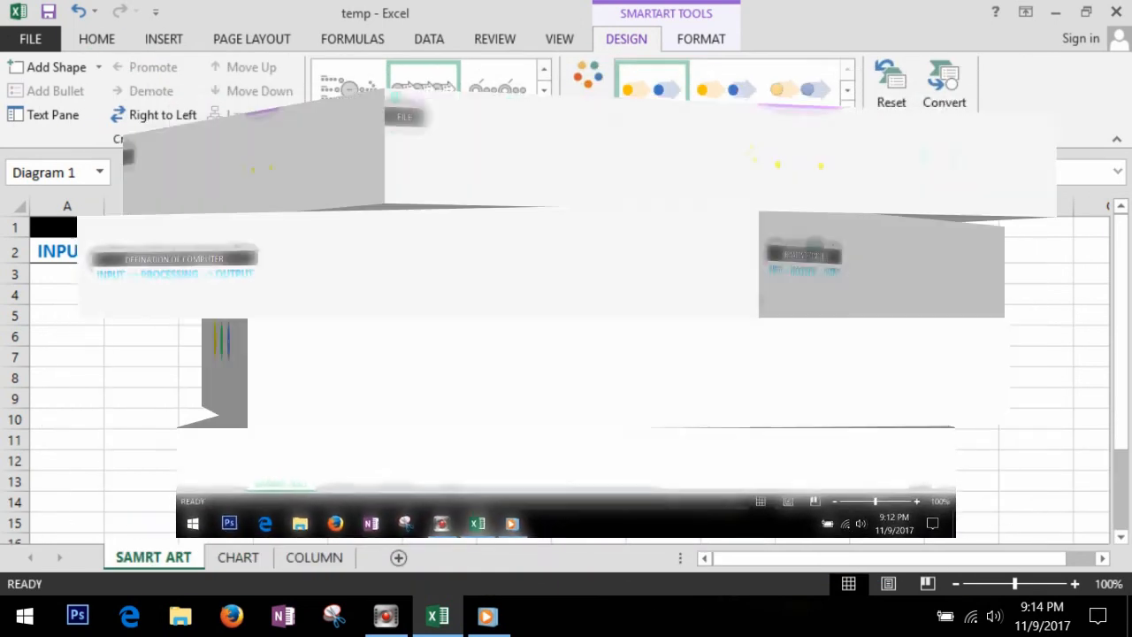
# - Insert a Basic Process SmartArt graphic from the Process category on the SAMRT ART sheet
pyautogui.click(163, 39)
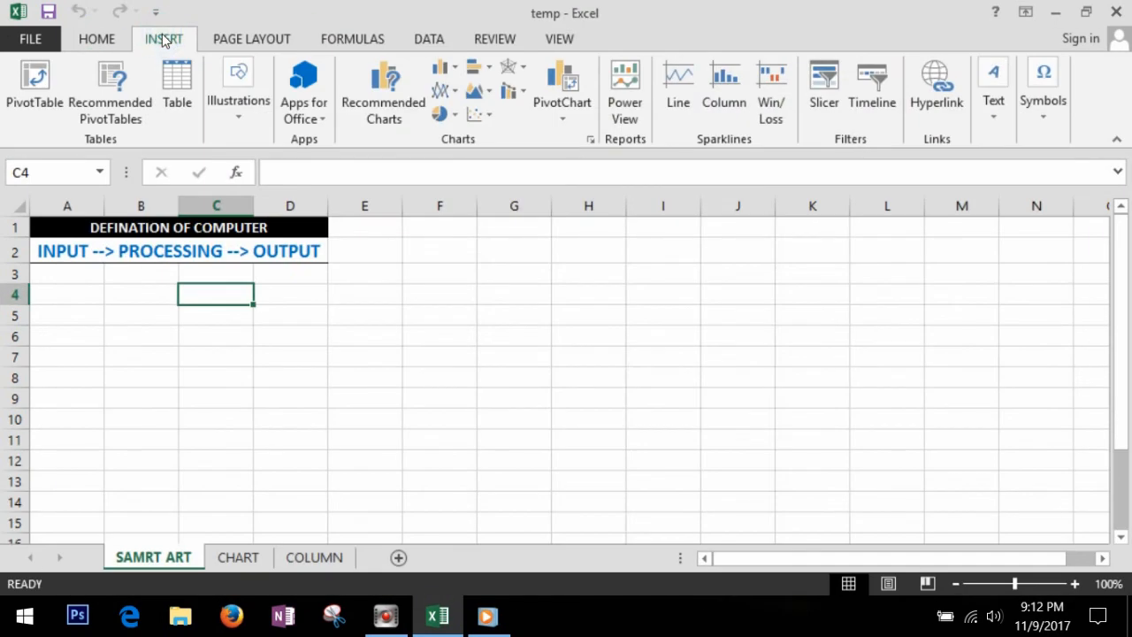
pyautogui.click(249, 120)
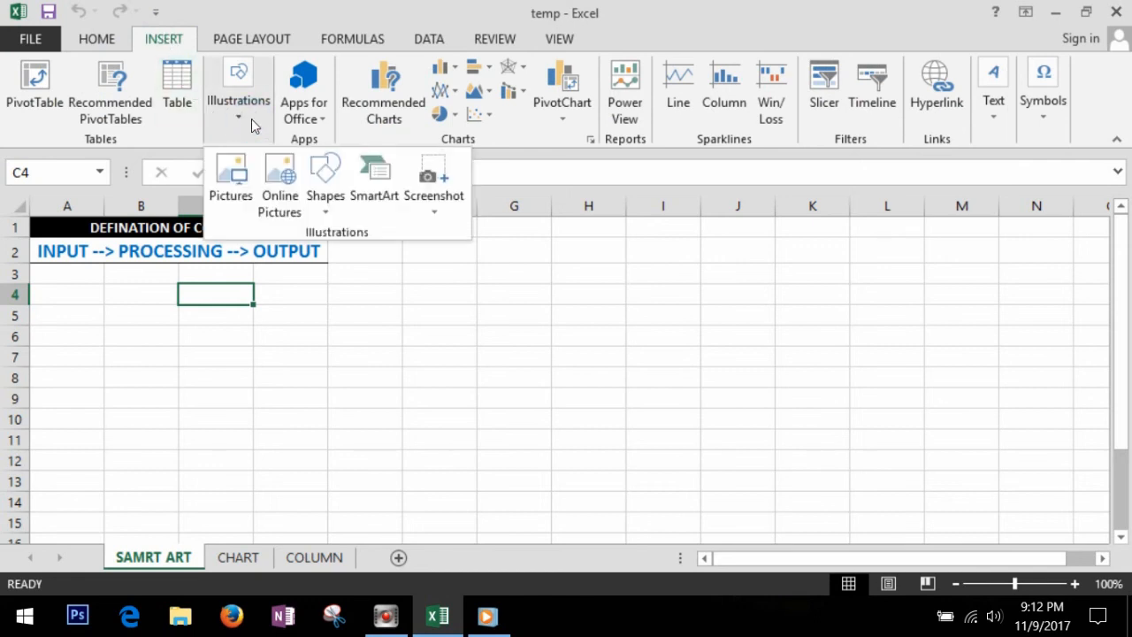
pyautogui.click(385, 196)
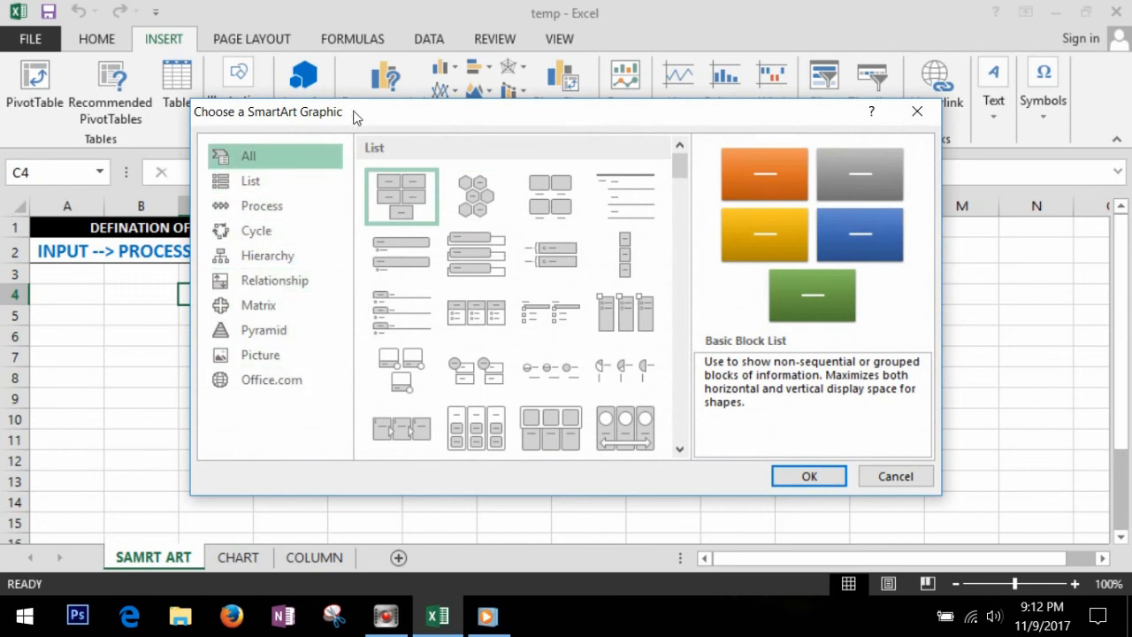
pyautogui.moveTo(354, 119); pyautogui.dragTo(595, 121)
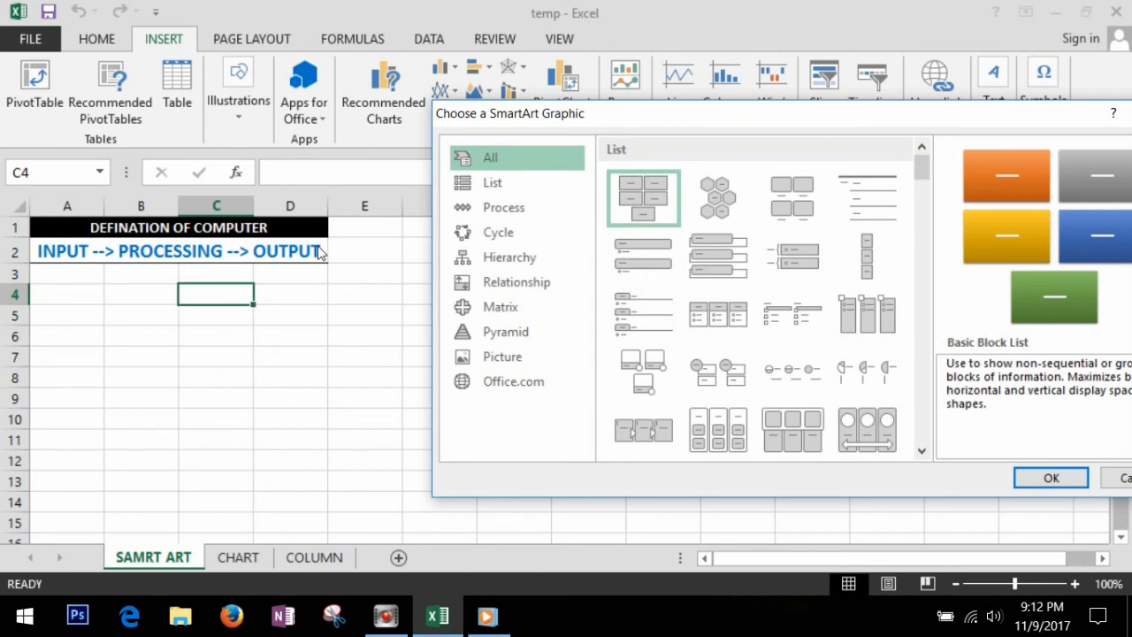
pyautogui.click(500, 209)
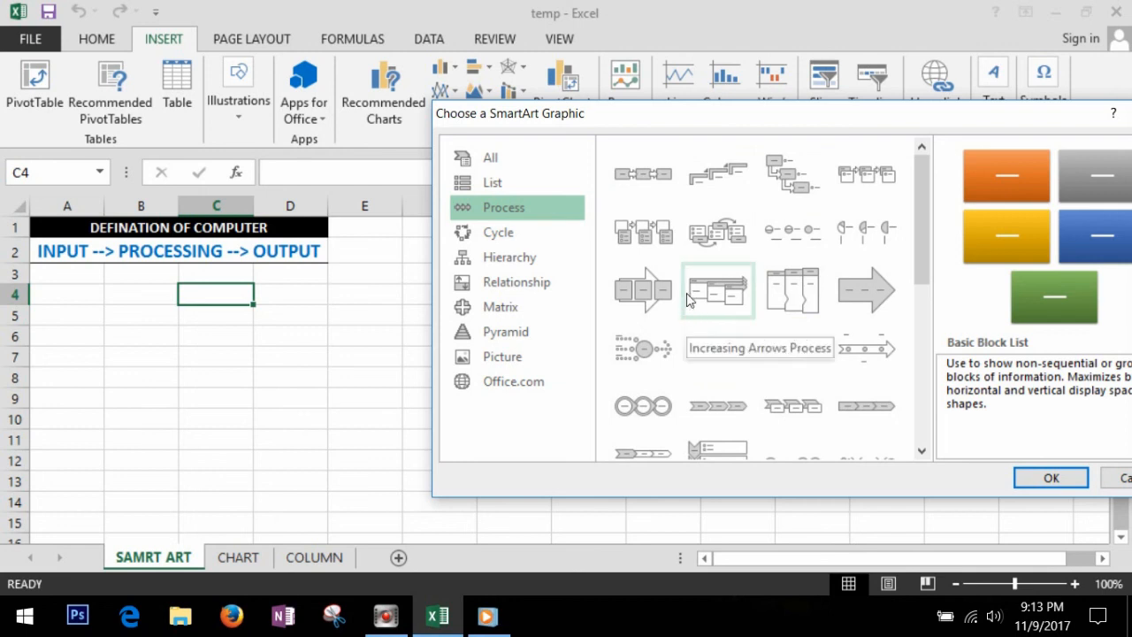
pyautogui.click(653, 180)
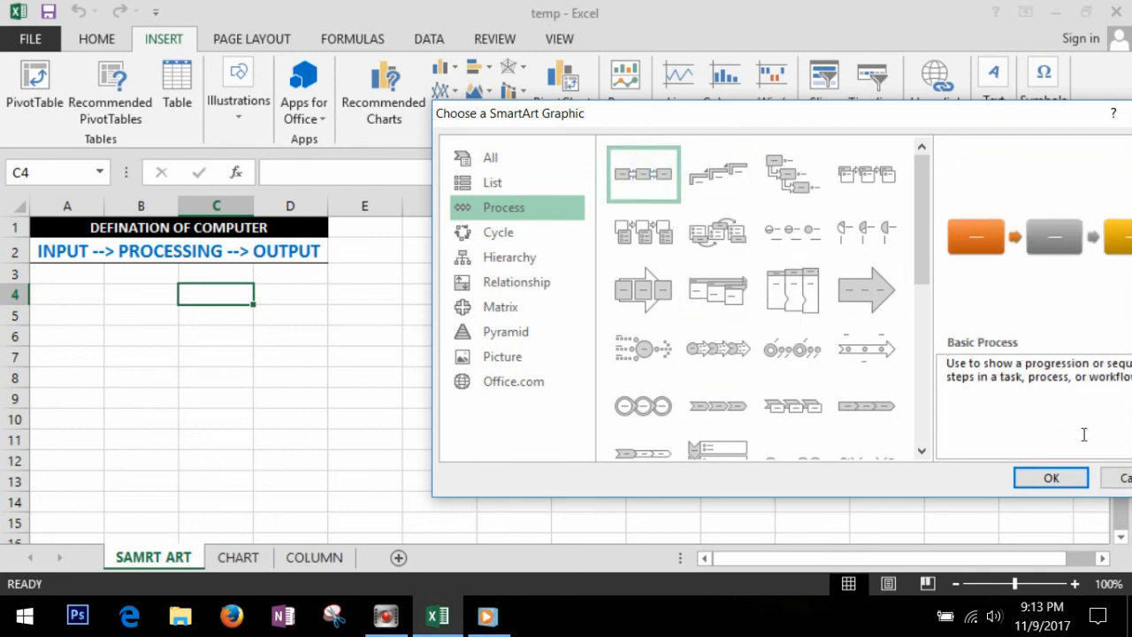
pyautogui.click(1050, 479)
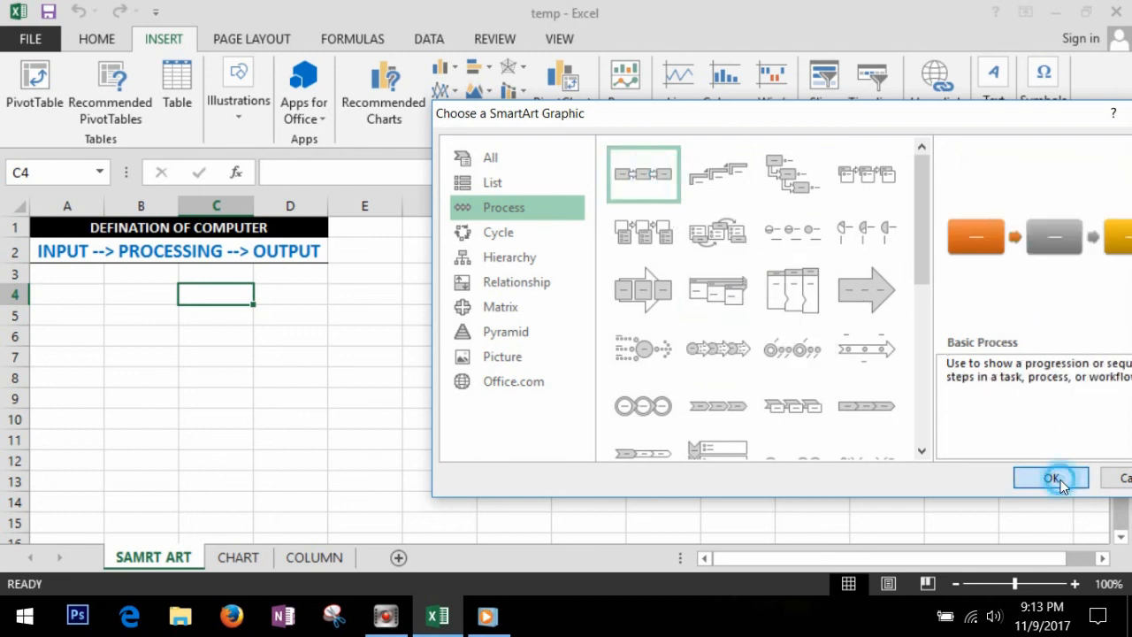
# - Label the three boxes of the process diagram Input, Processing and Output
pyautogui.click(420, 393)
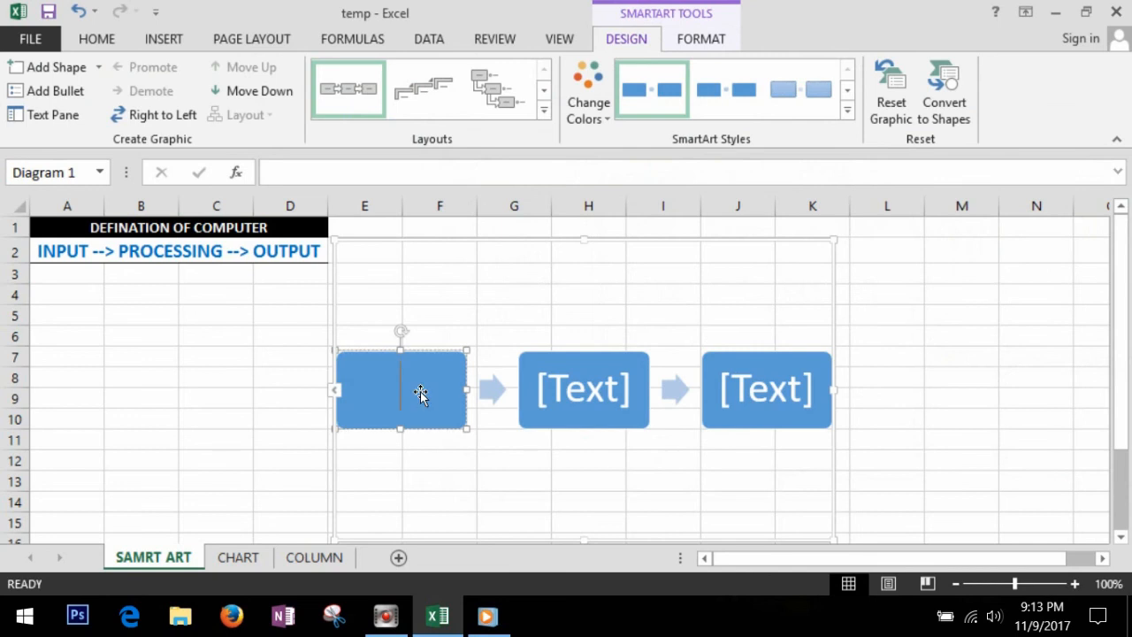
pyautogui.write('Input')
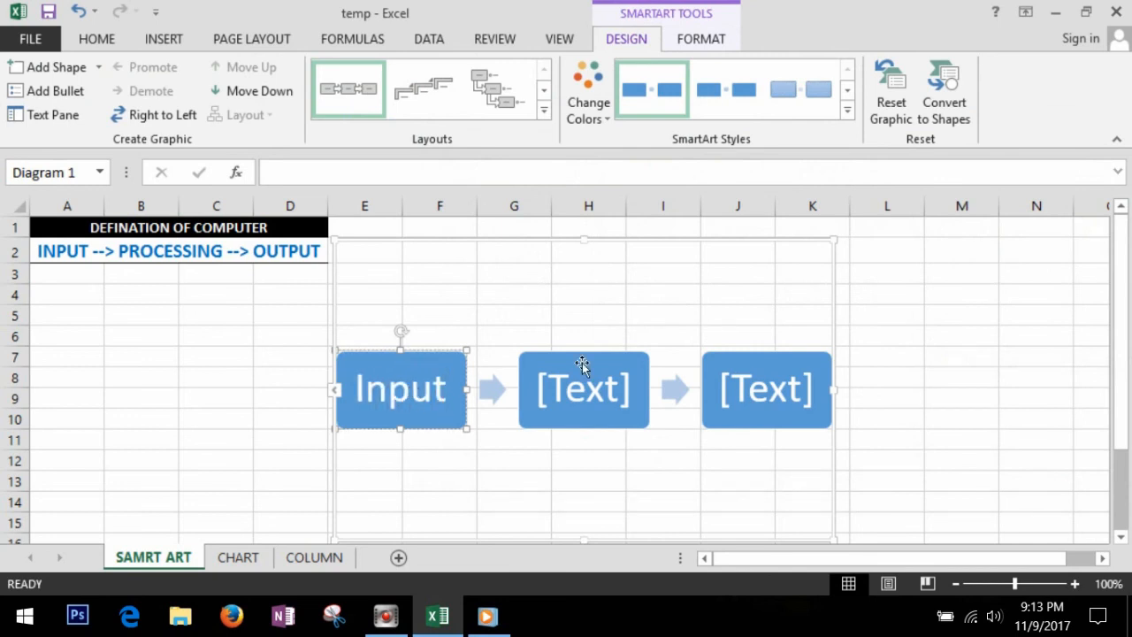
pyautogui.click(591, 396)
pyautogui.write('Processing')
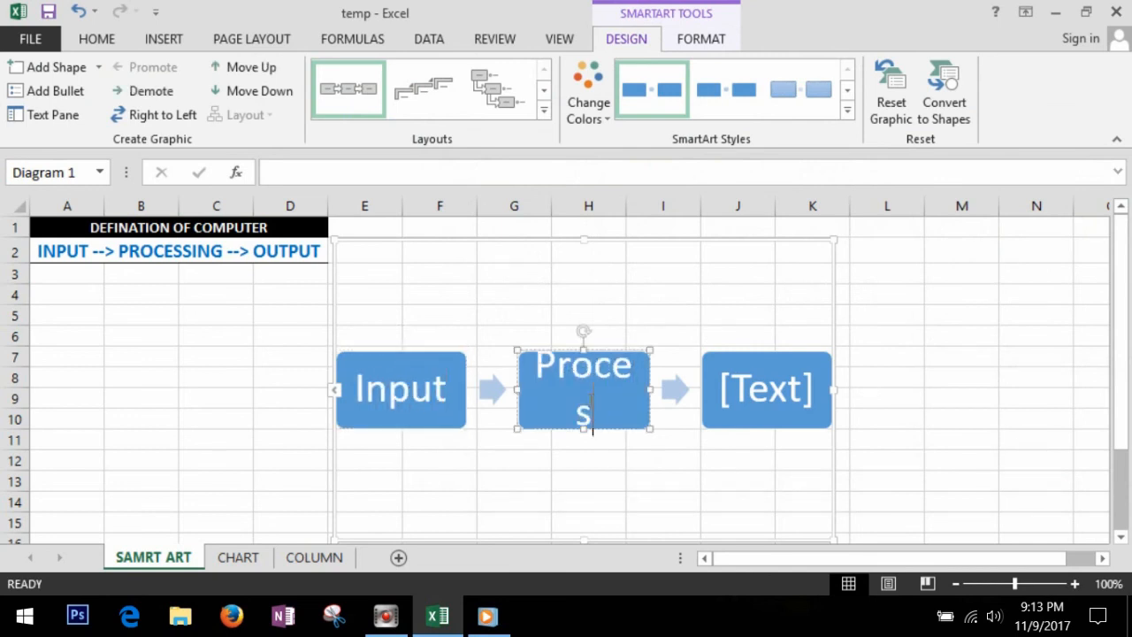
pyautogui.click(777, 402)
pyautogui.write('Output')
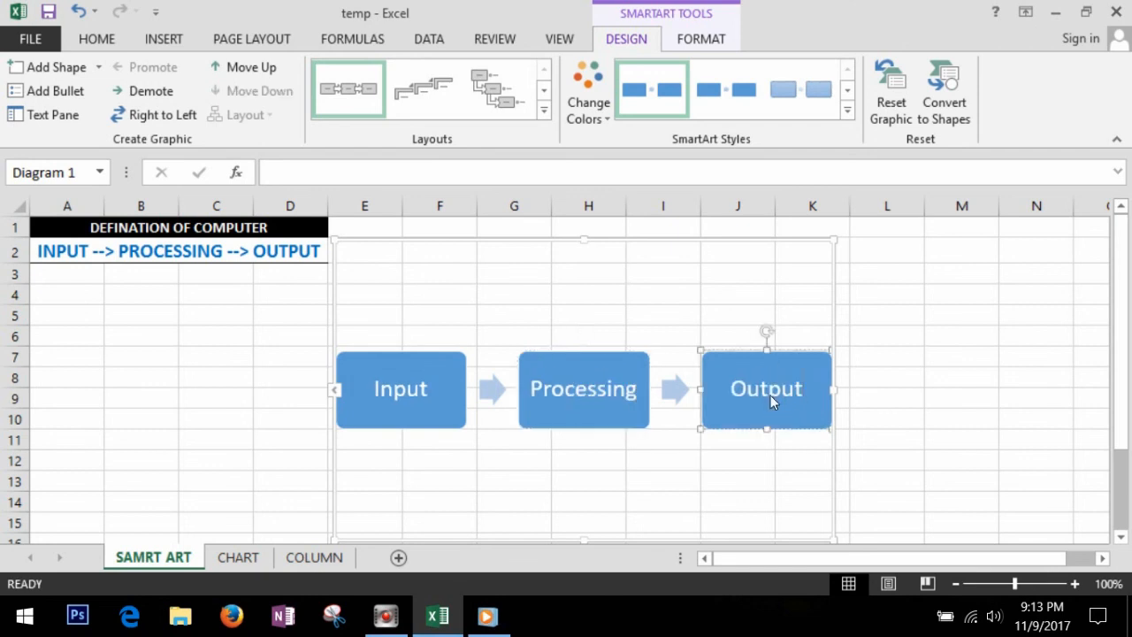
pyautogui.press('Escape')
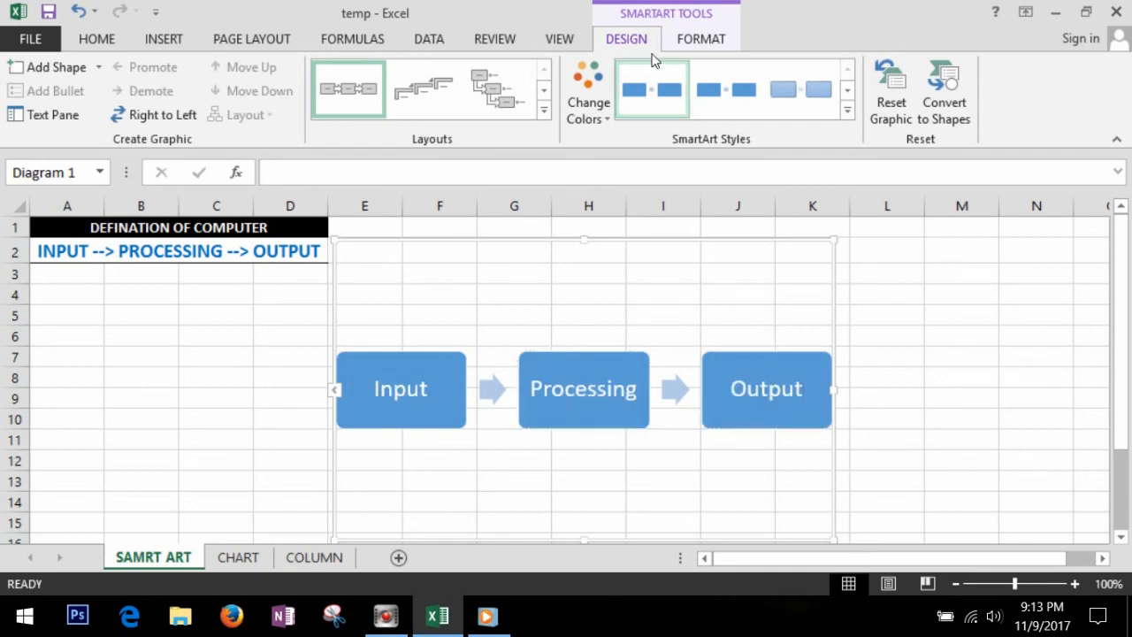
pyautogui.click(701, 39)
pyautogui.click(626, 39)
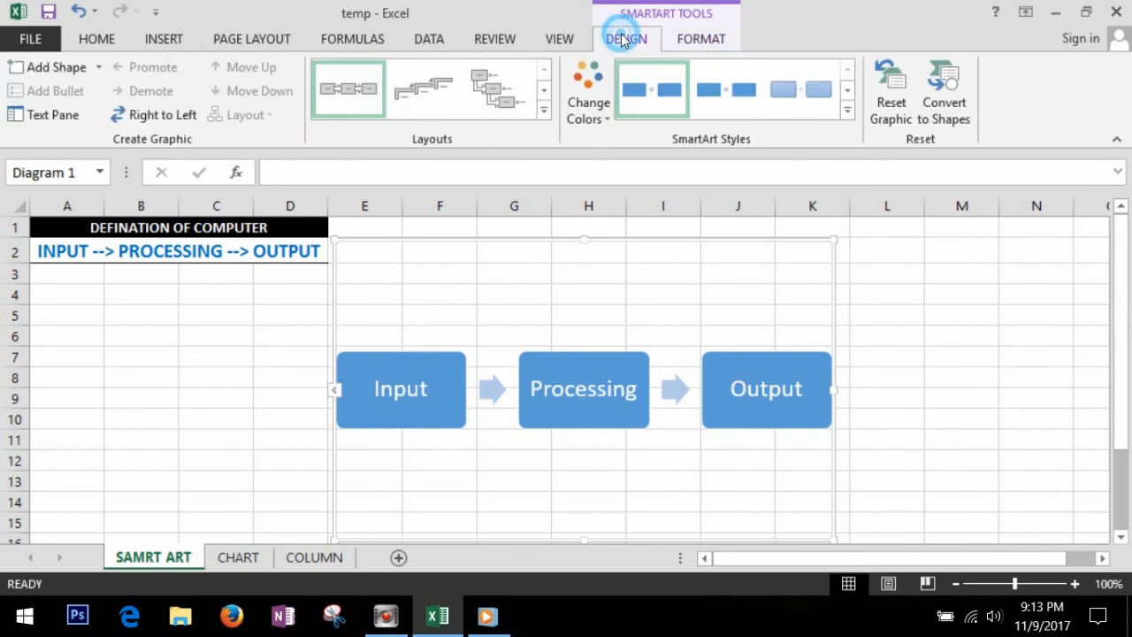
pyautogui.click(701, 39)
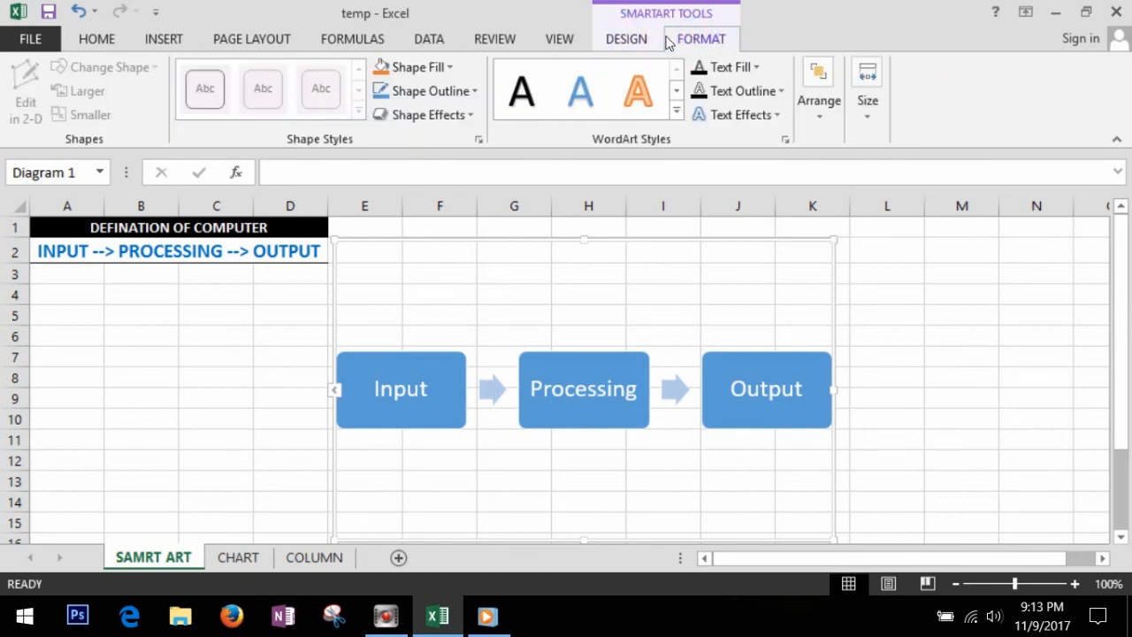
pyautogui.click(629, 40)
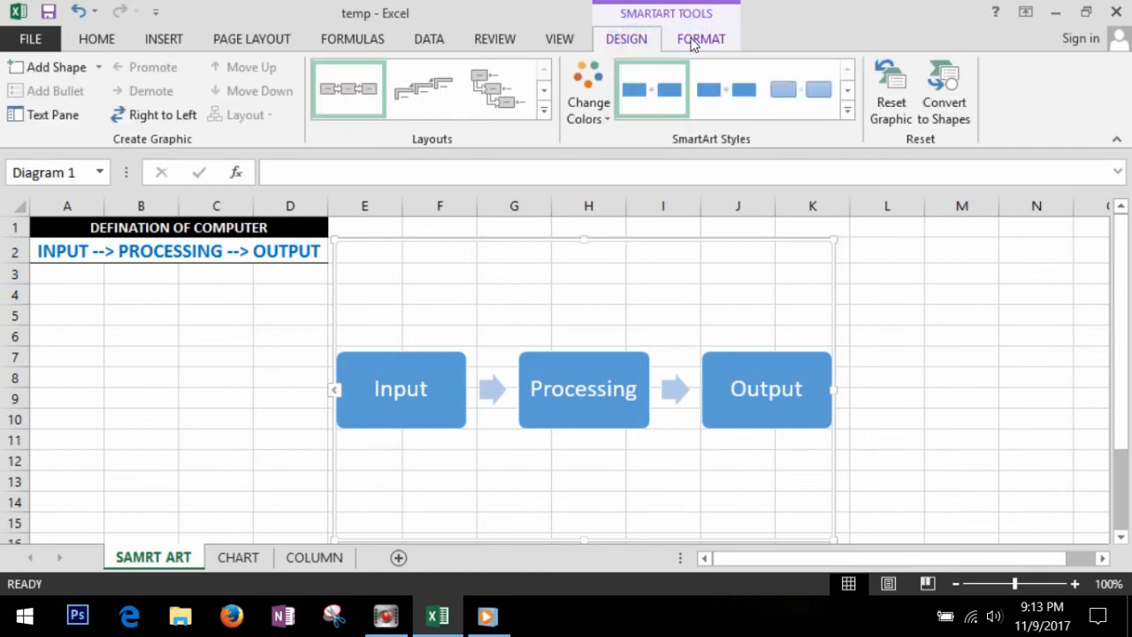
pyautogui.click(690, 42)
# - Apply the gold, green and blue Colorful range to the process diagram, and test its right-to-left direction before restoring it
pyautogui.click(628, 39)
pyautogui.click(599, 104)
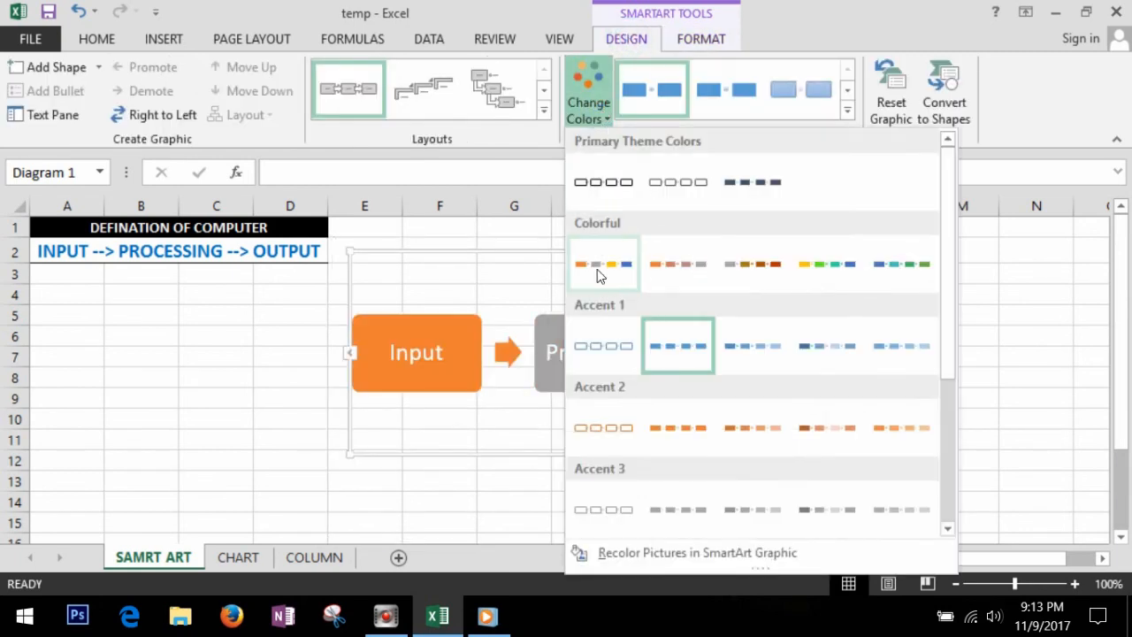
pyautogui.click(831, 265)
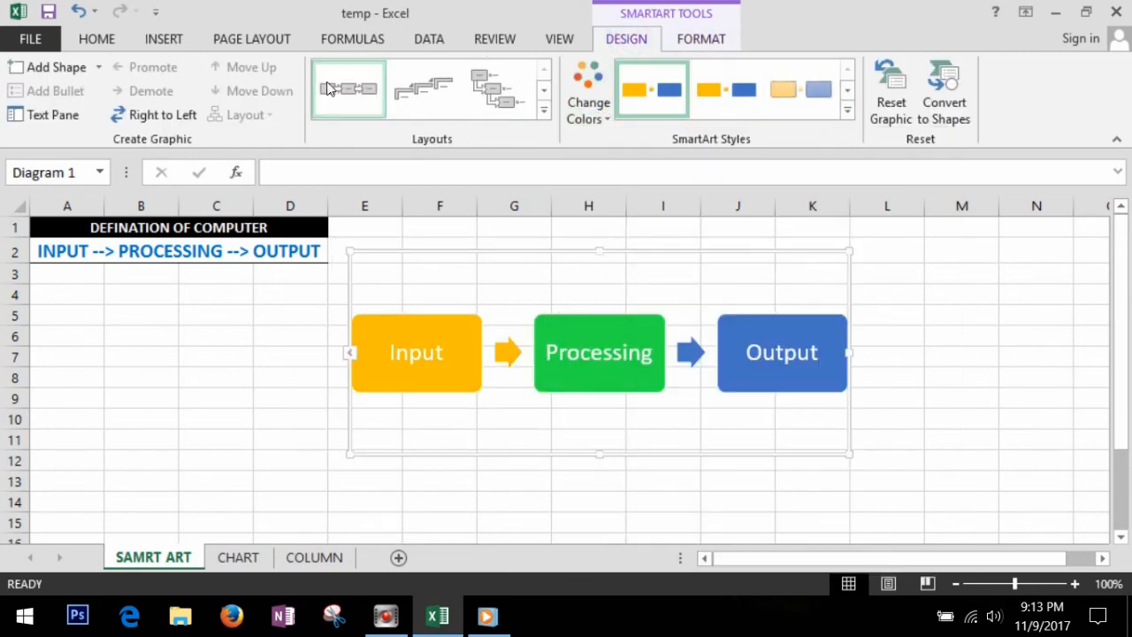
pyautogui.click(160, 115)
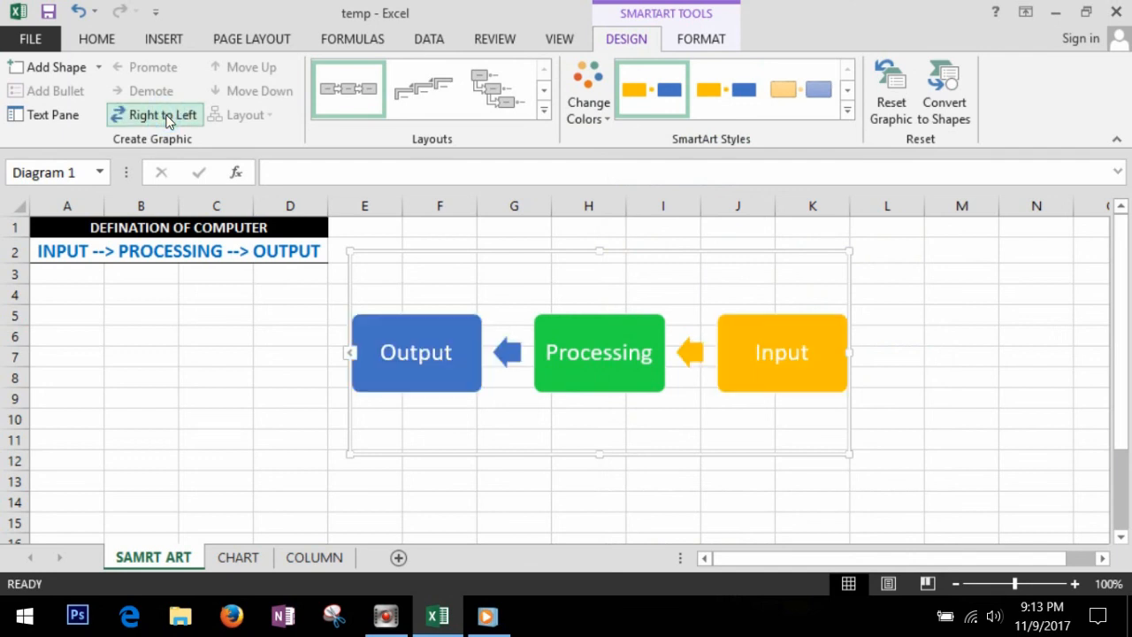
pyautogui.click(159, 115)
# - Try the linked-circles, chevron and boxes-on-a-large-arrow layouts on the process diagram
pyautogui.click(543, 116)
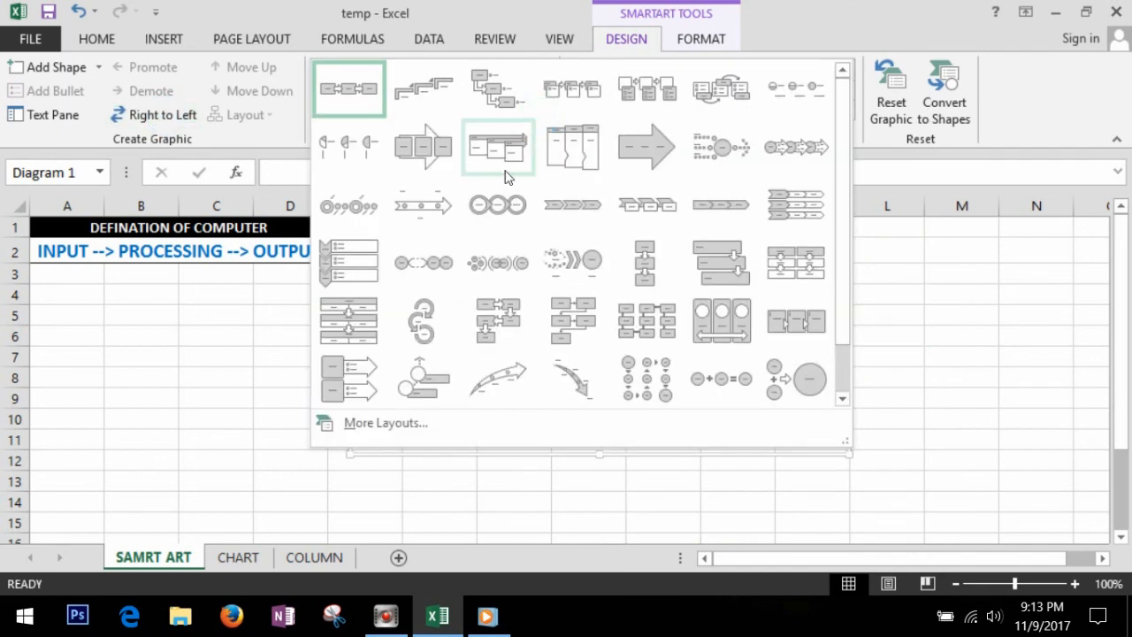
pyautogui.click(506, 205)
pyautogui.click(543, 113)
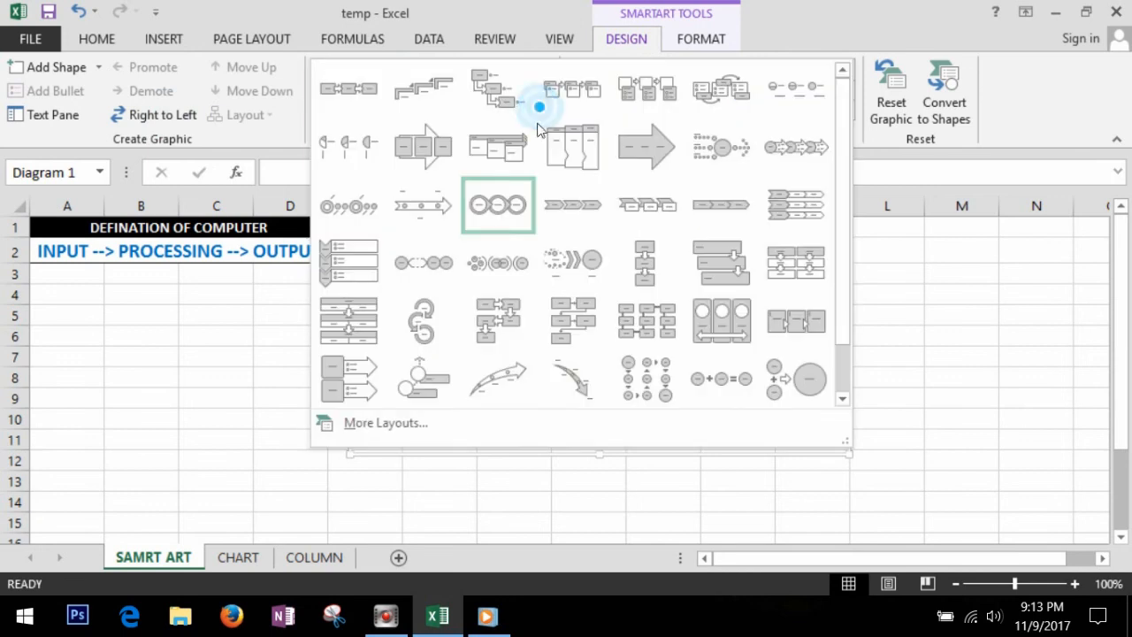
pyautogui.click(575, 206)
pyautogui.click(543, 113)
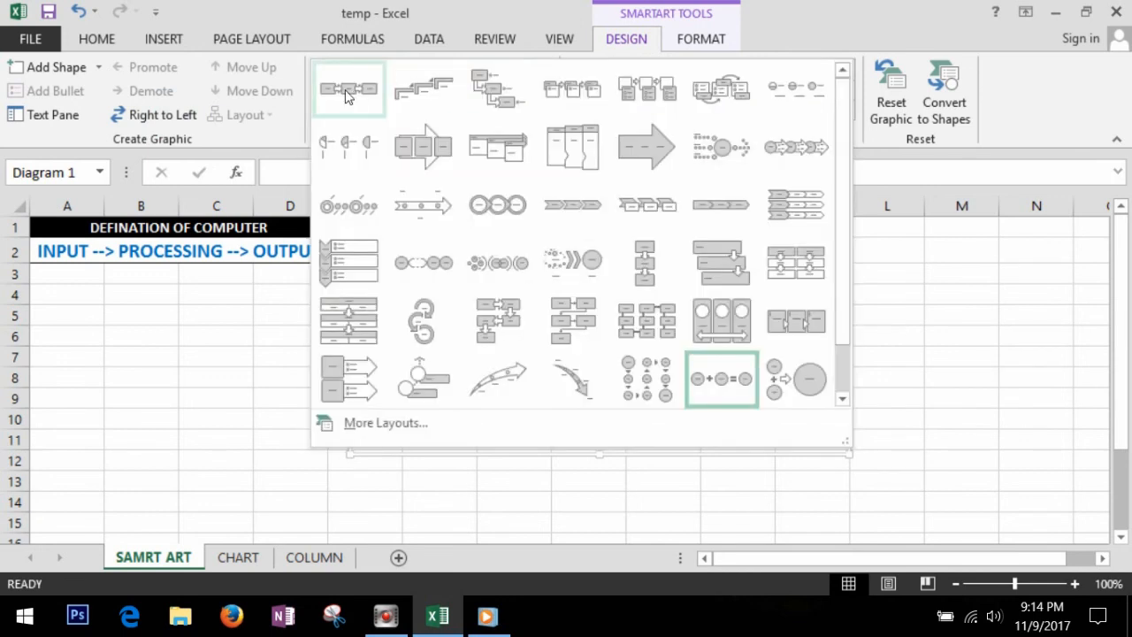
pyautogui.click(416, 144)
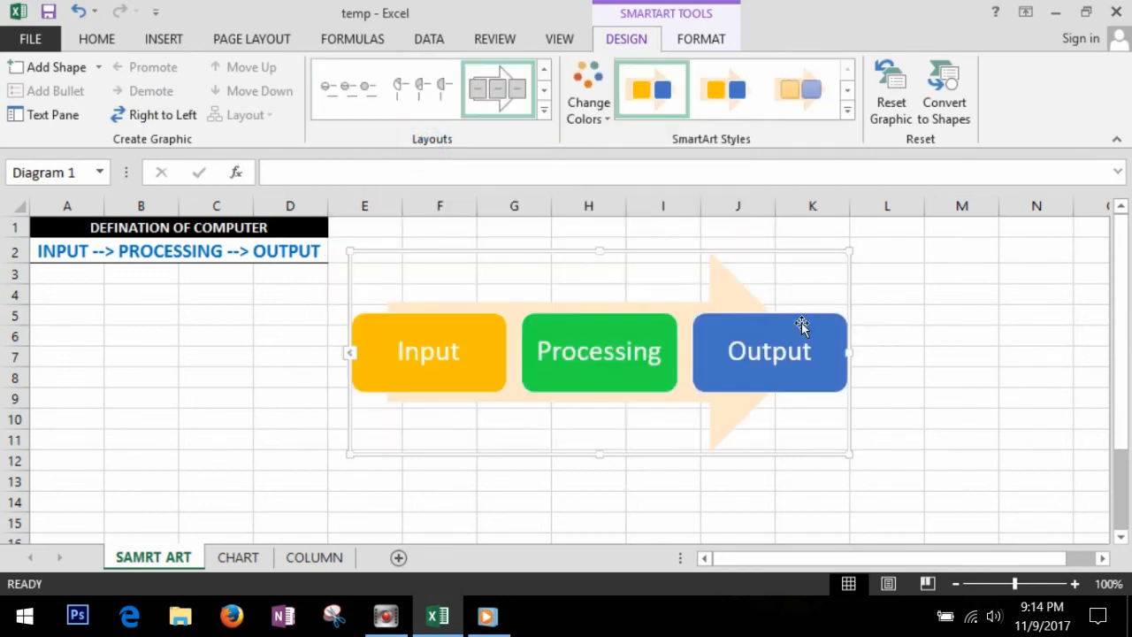
# - Apply a glossy beveled 3-D style to the process diagram and fill its background with light gold
pyautogui.click(847, 110)
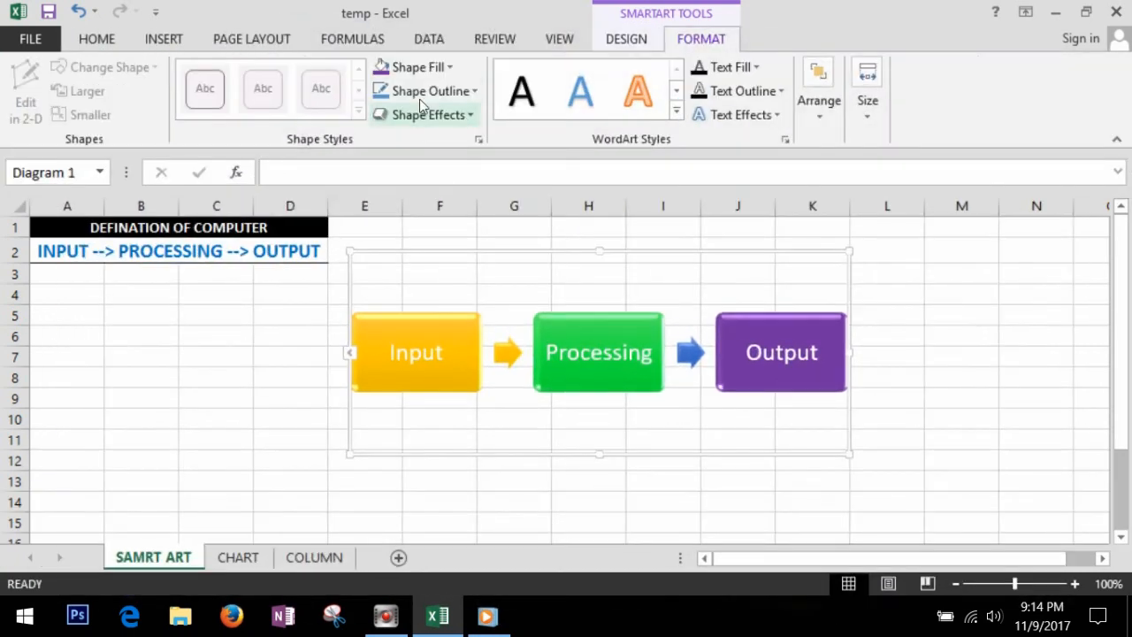
pyautogui.click(416, 67)
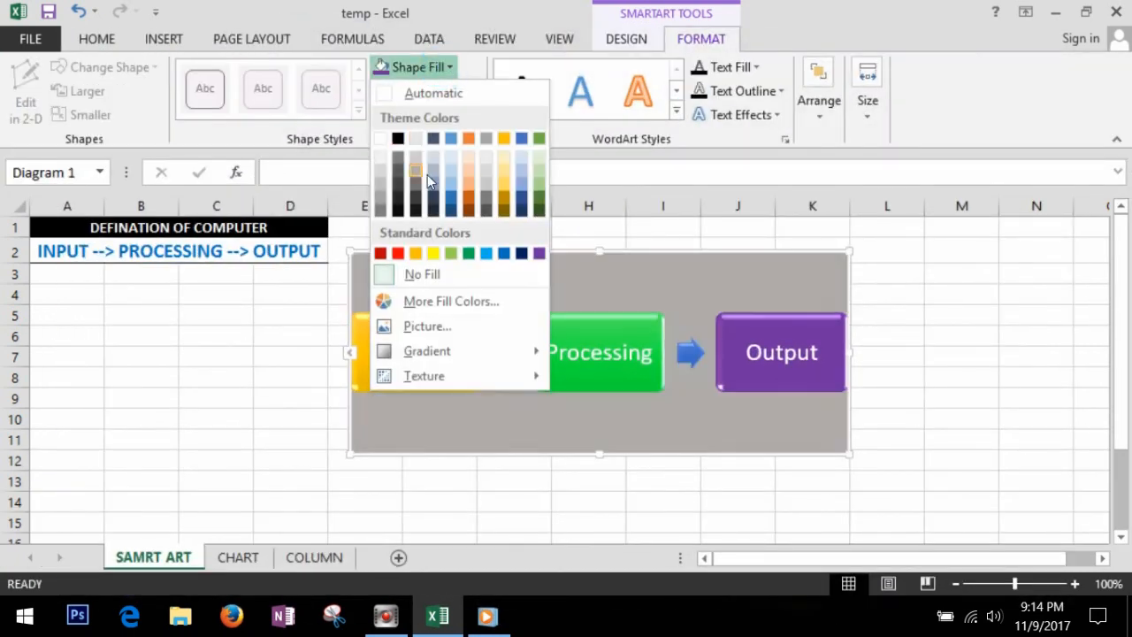
pyautogui.click(504, 171)
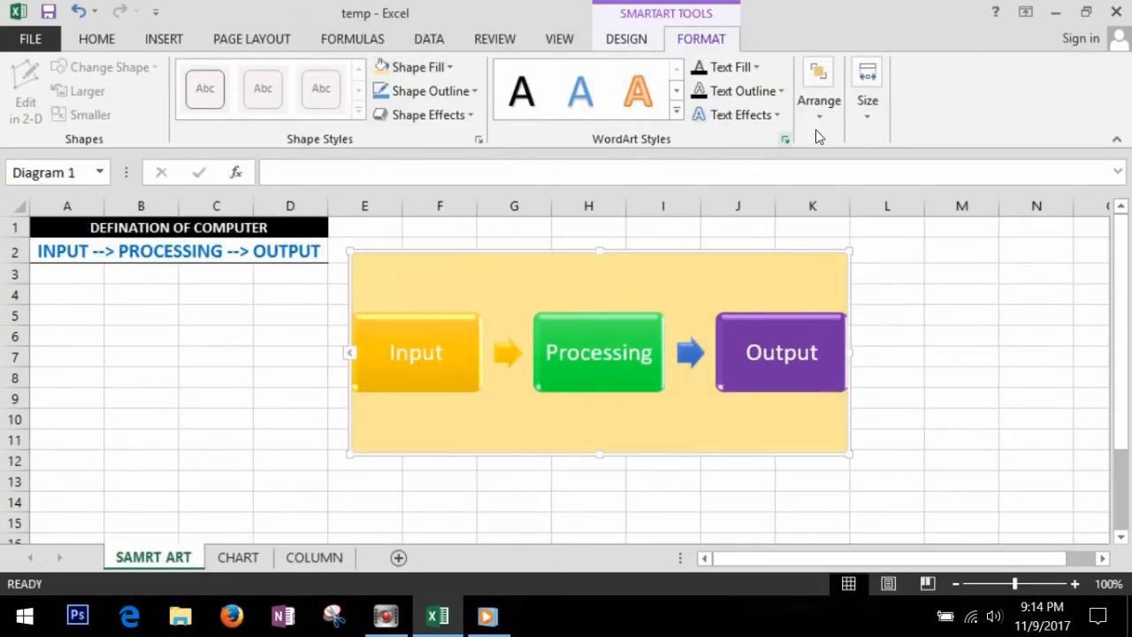
pyautogui.click(473, 91)
pyautogui.moveTo(416, 351)
pyautogui.click(657, 472)
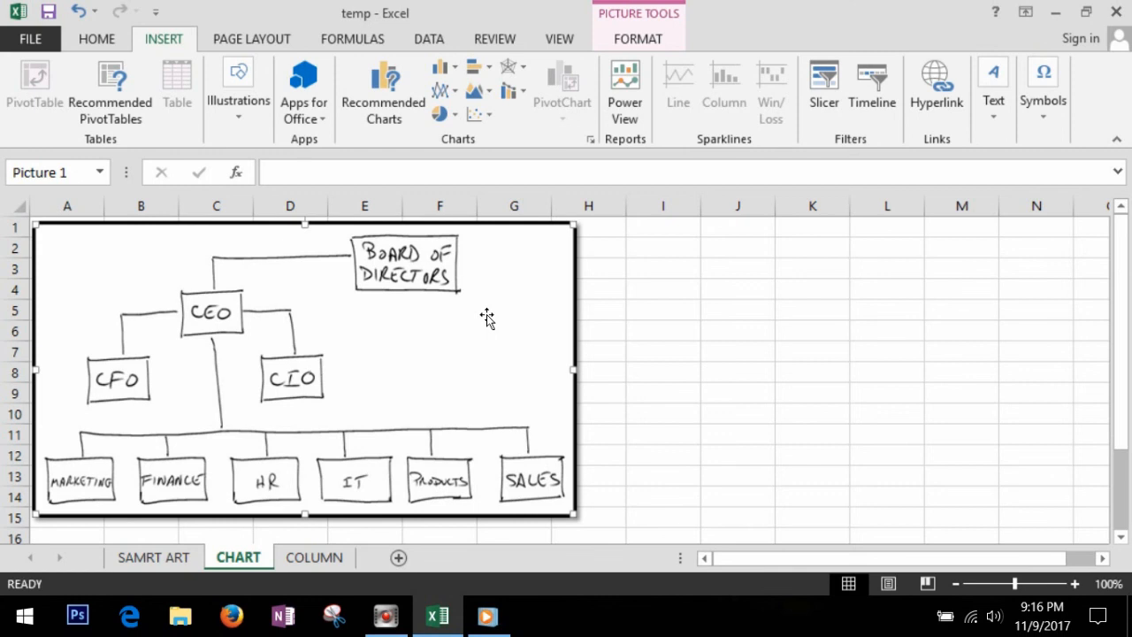
# - Insert the basic organization chart from the Hierarchy SmartArt graphics and move it beside the hand-drawn chart picture
pyautogui.click(237, 88)
pyautogui.click(368, 173)
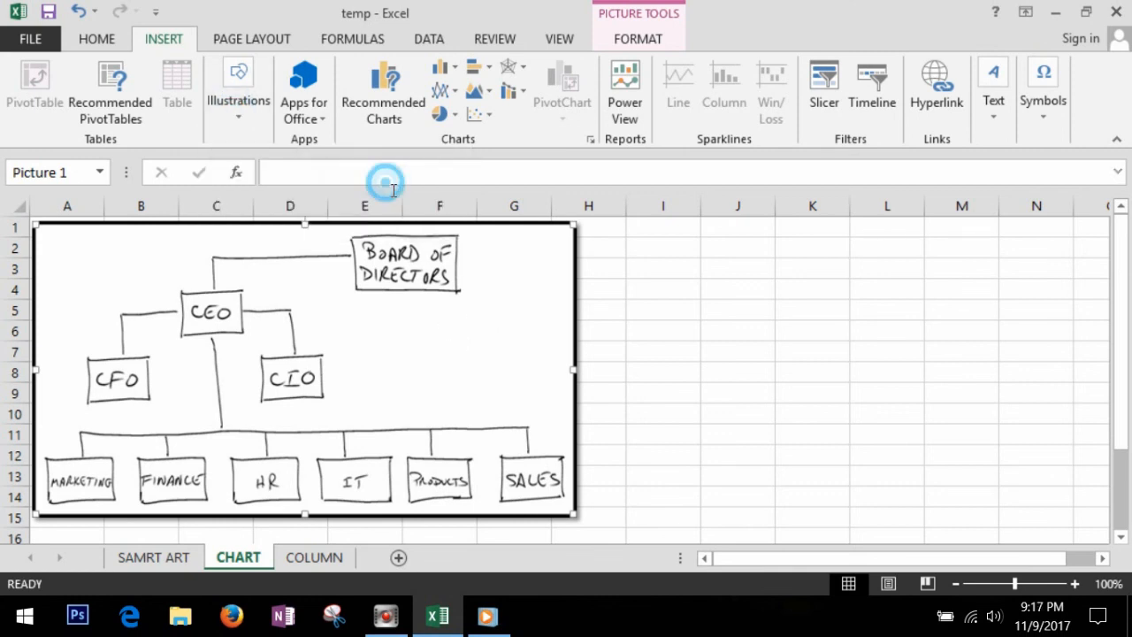
pyautogui.click(289, 256)
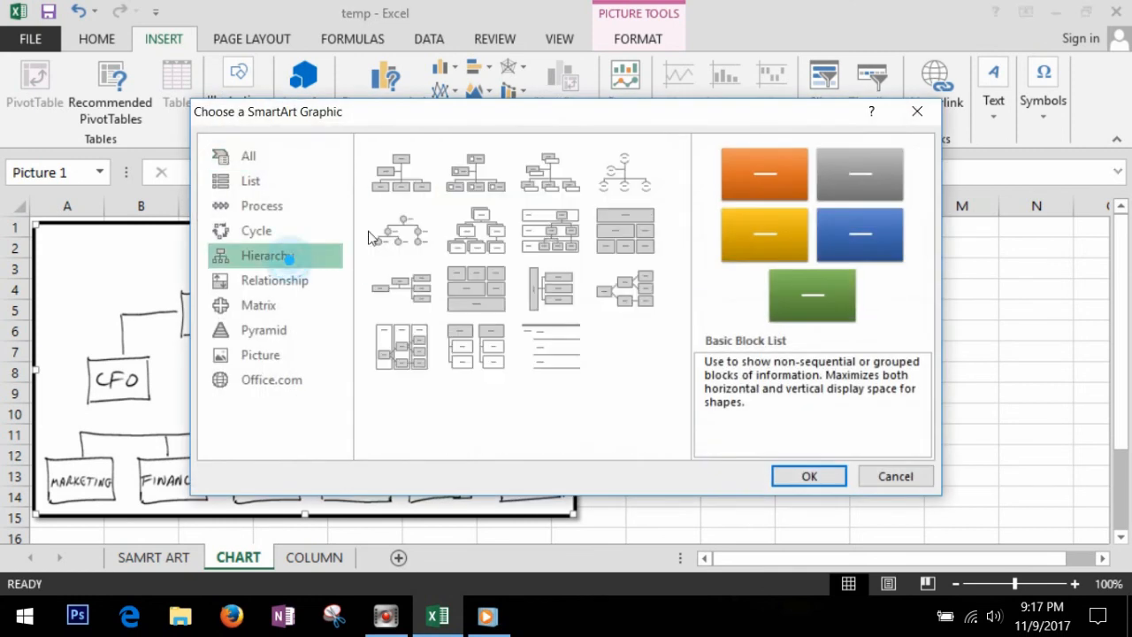
pyautogui.click(405, 177)
pyautogui.click(809, 476)
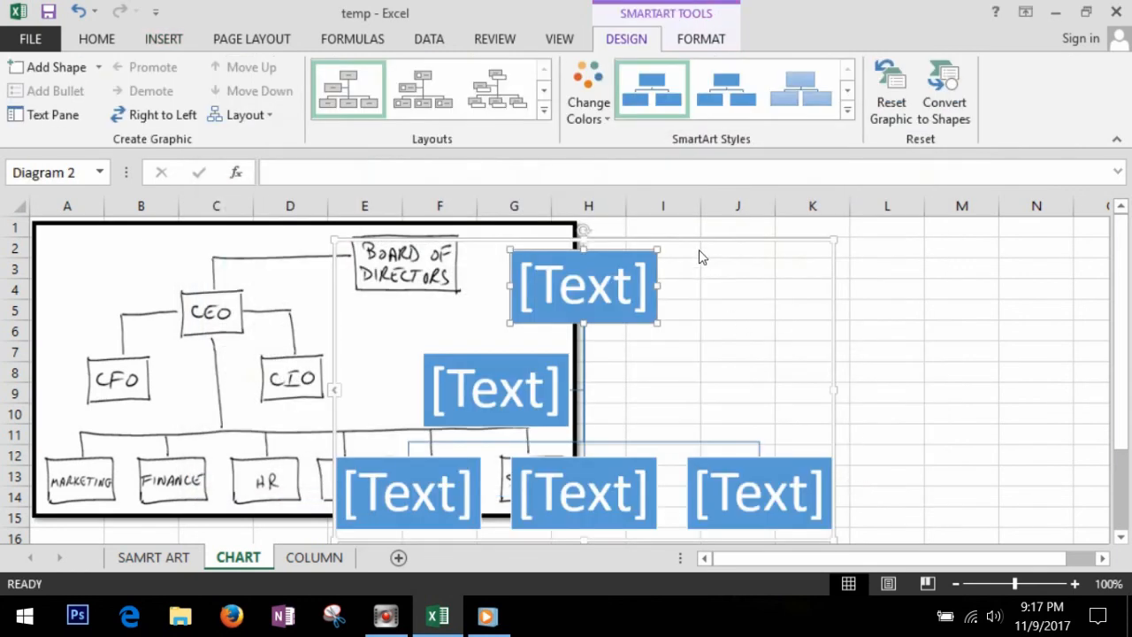
pyautogui.moveTo(698, 256); pyautogui.dragTo(925, 238)
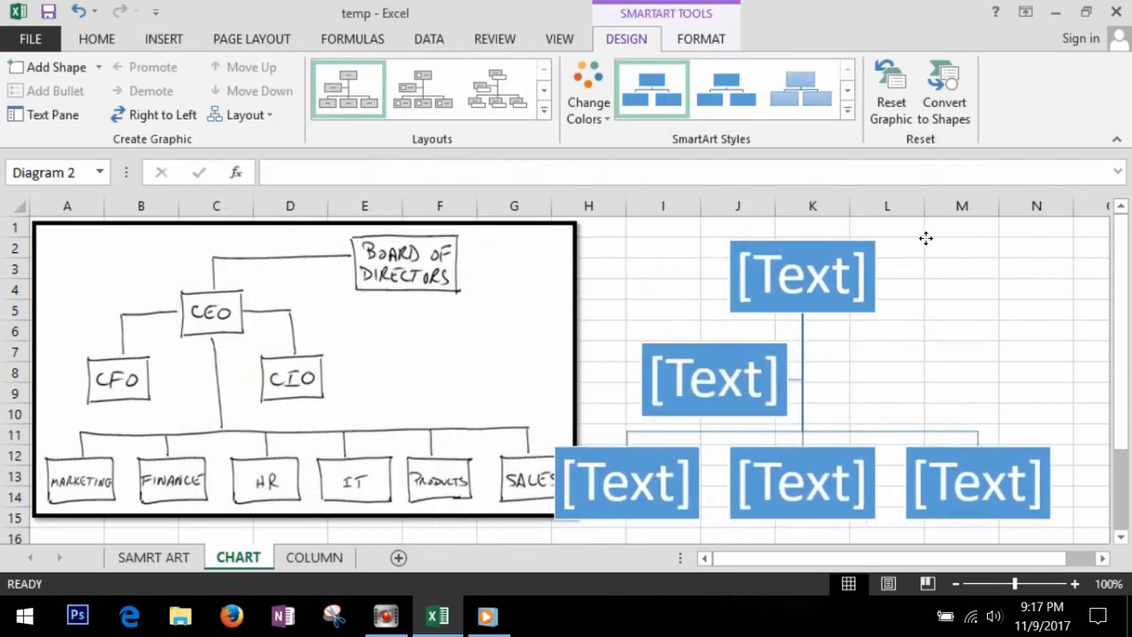
# - Label the chart's top box Board of Directors and delete the assistant box and two of the lower boxes
pyautogui.click(818, 281)
pyautogui.write('Board of Directors')
pyautogui.click(745, 355)
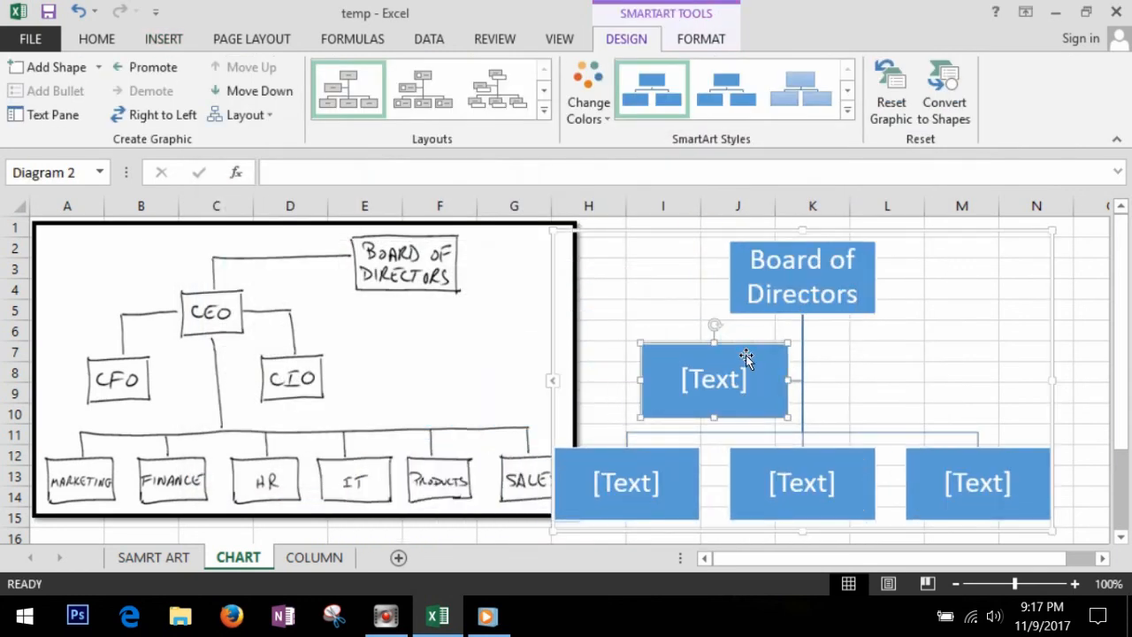
pyautogui.press('Delete')
pyautogui.press('Delete')
pyautogui.press('Delete')
# - Label the remaining lower box CEO and show the organization chart's text outline
pyautogui.click(811, 482)
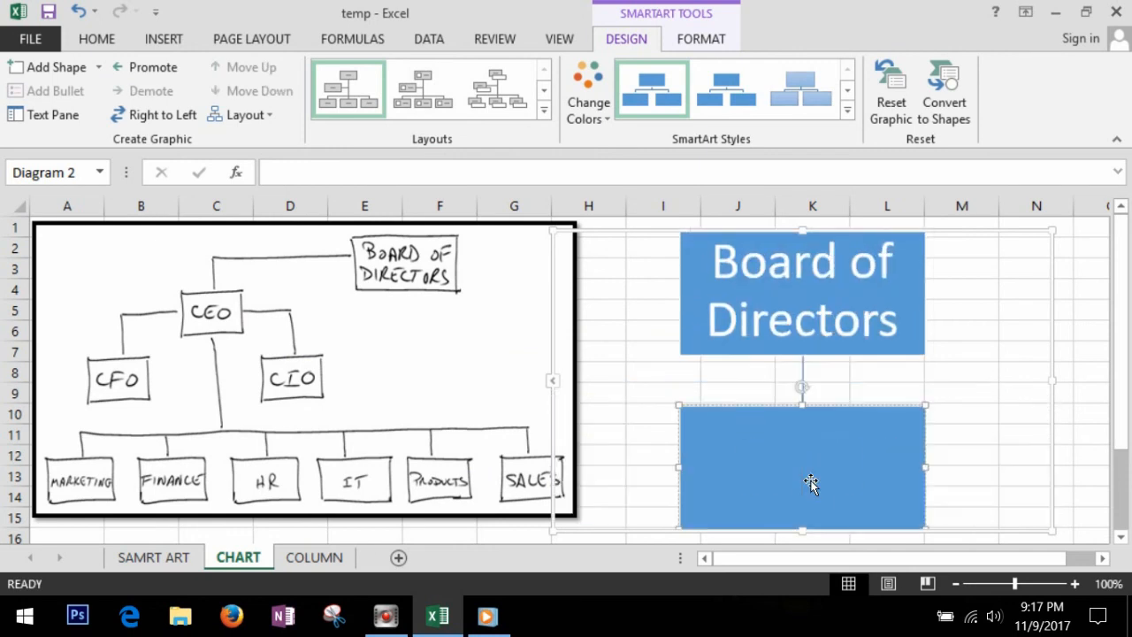
pyautogui.write('CEO')
pyautogui.click(884, 474)
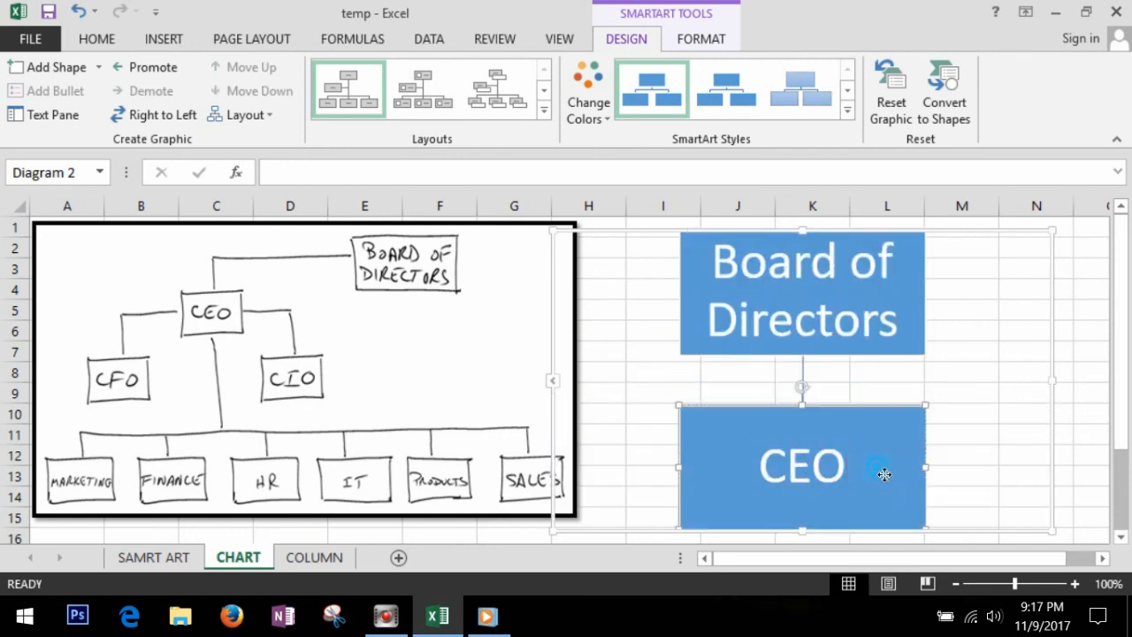
pyautogui.click(555, 382)
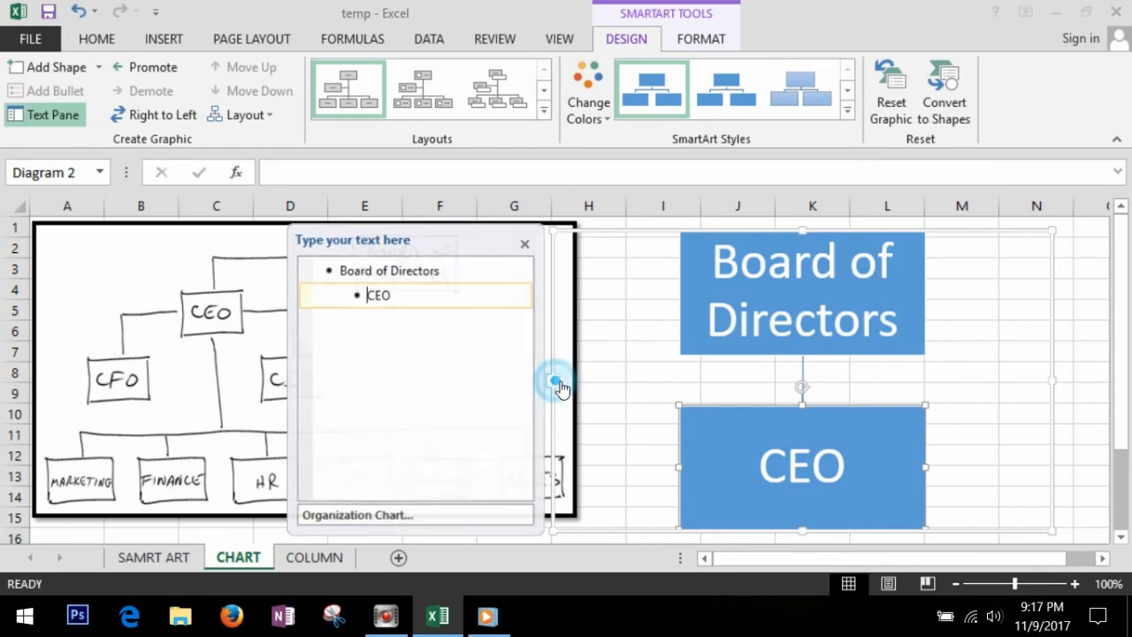
pyautogui.press('Return')
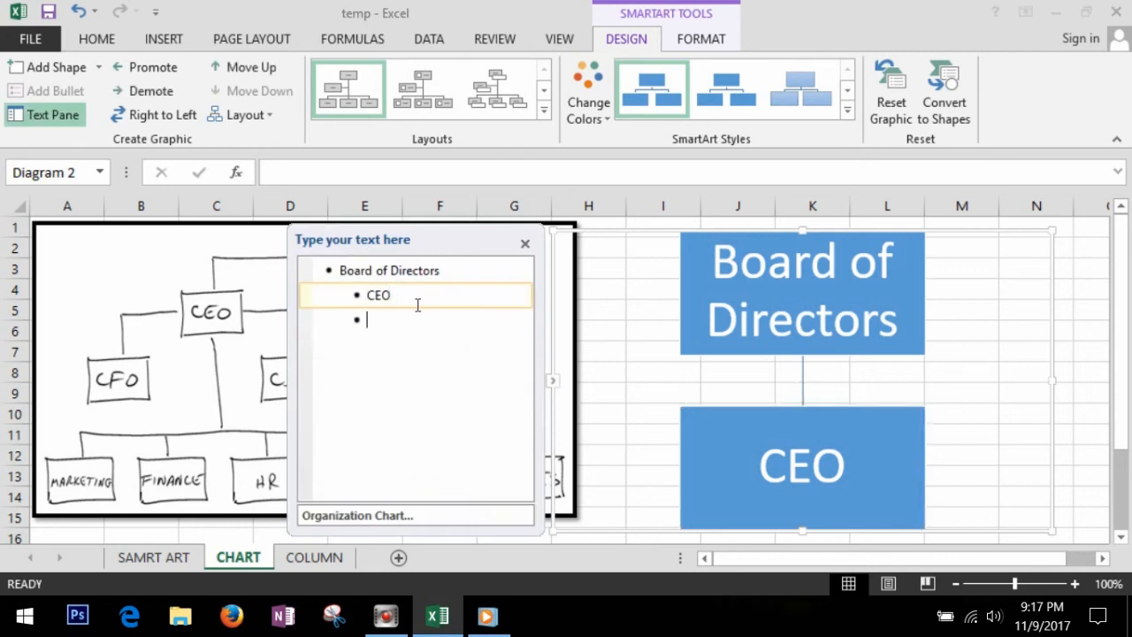
pyautogui.press('BackSpace')
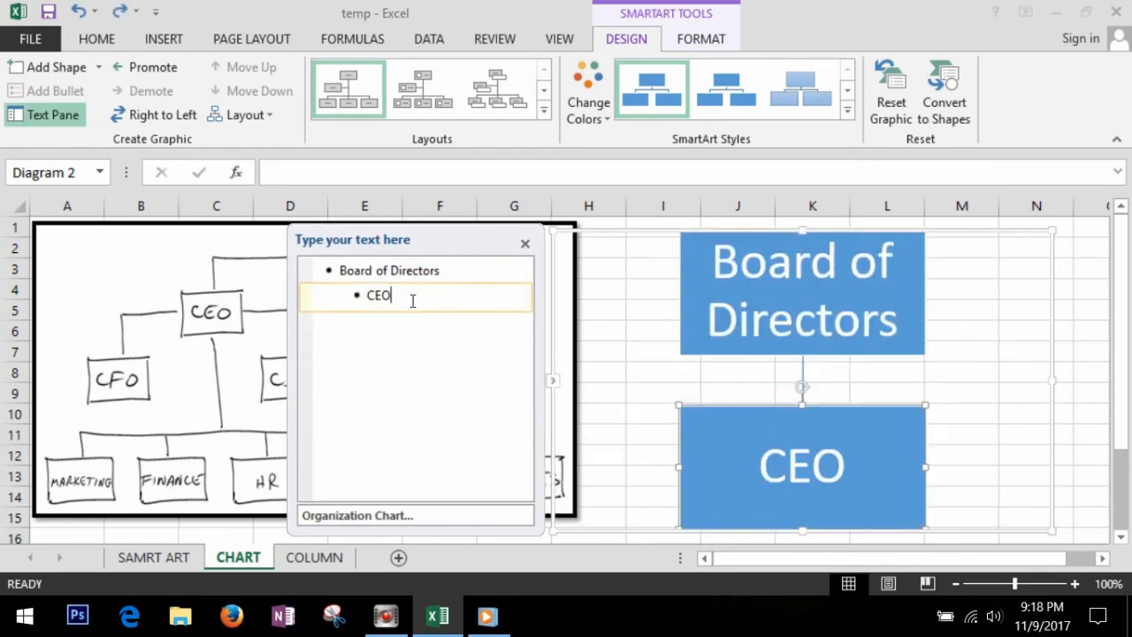
# - Add two assistant boxes below CEO, labeled CFO and CIO, and shift the chart away from the drawing
pyautogui.click(98, 67)
pyautogui.click(96, 193)
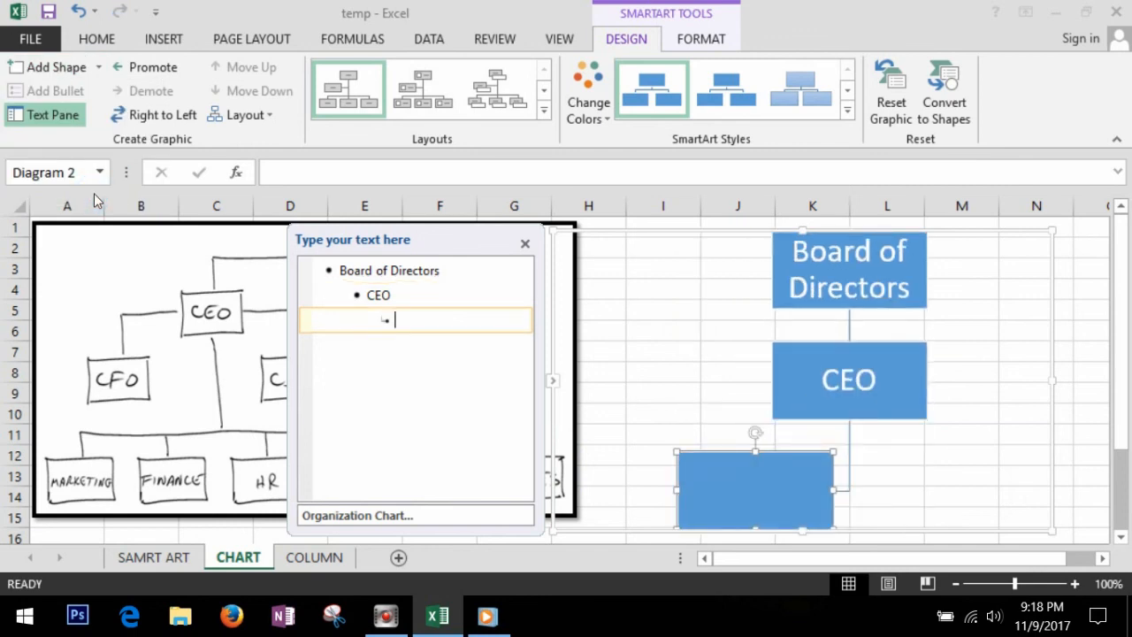
pyautogui.write('CFO')
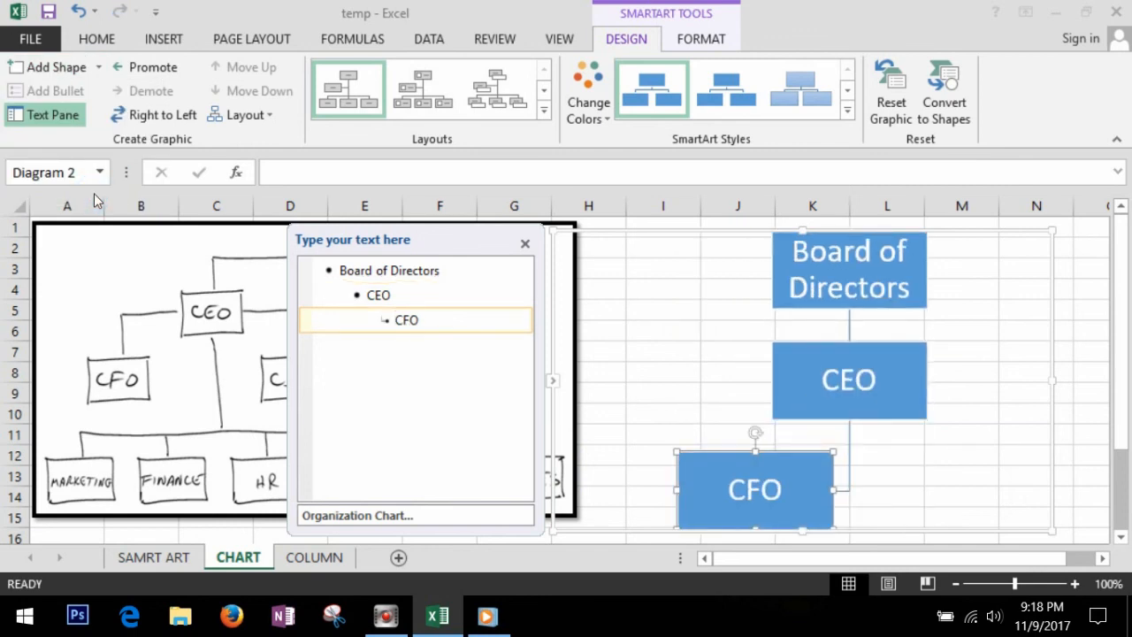
pyautogui.press('Return')
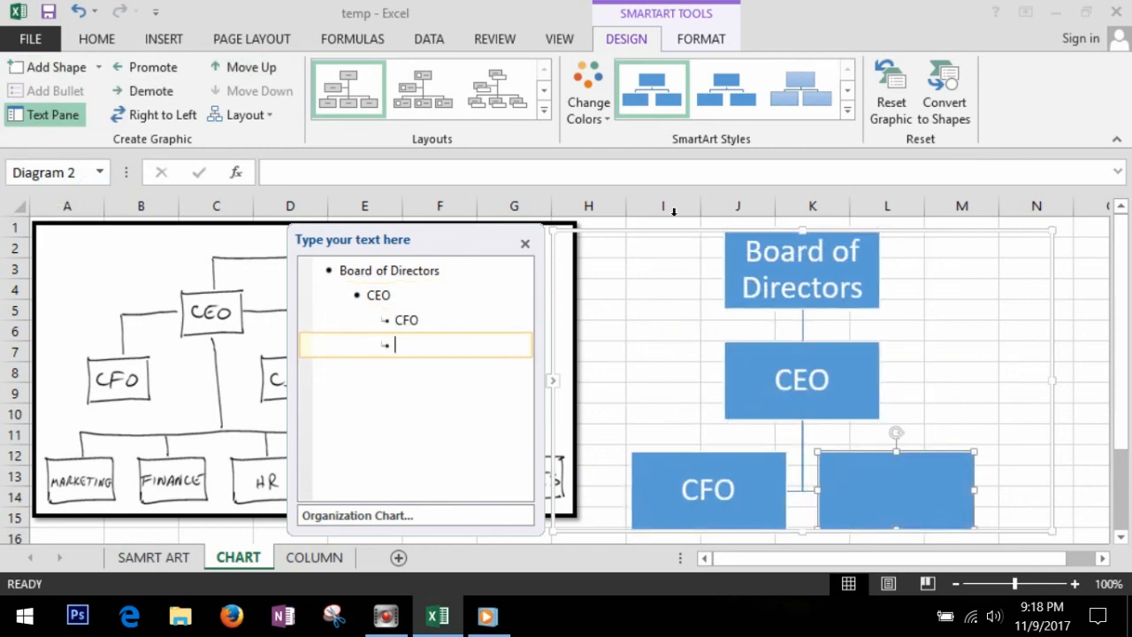
pyautogui.moveTo(652, 241); pyautogui.dragTo(778, 234)
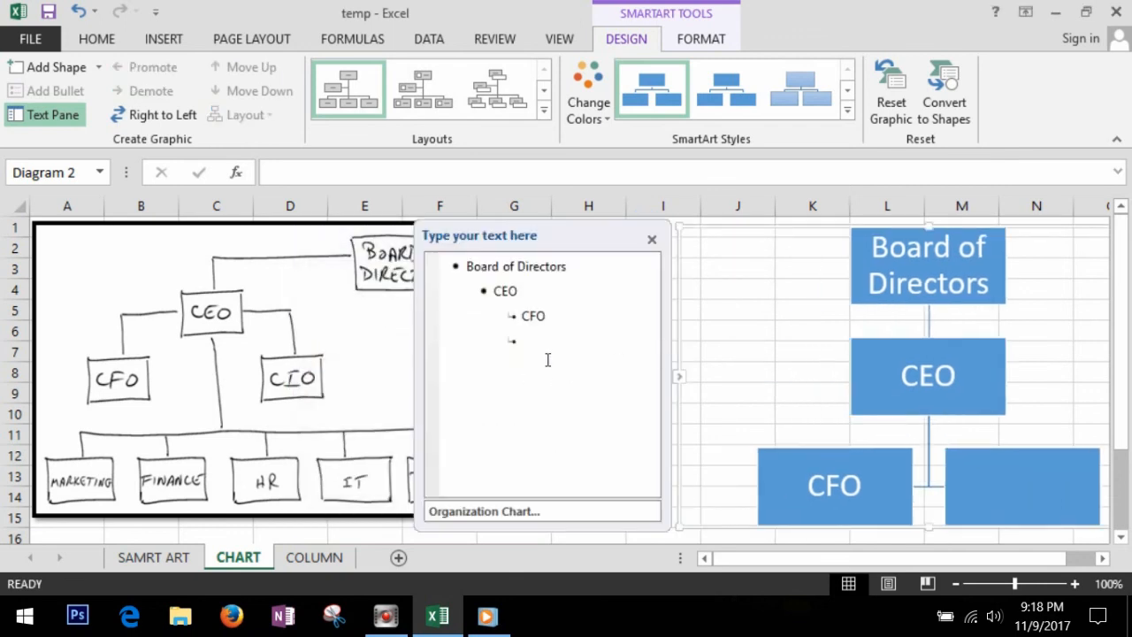
pyautogui.click(552, 344)
pyautogui.write('CIO')
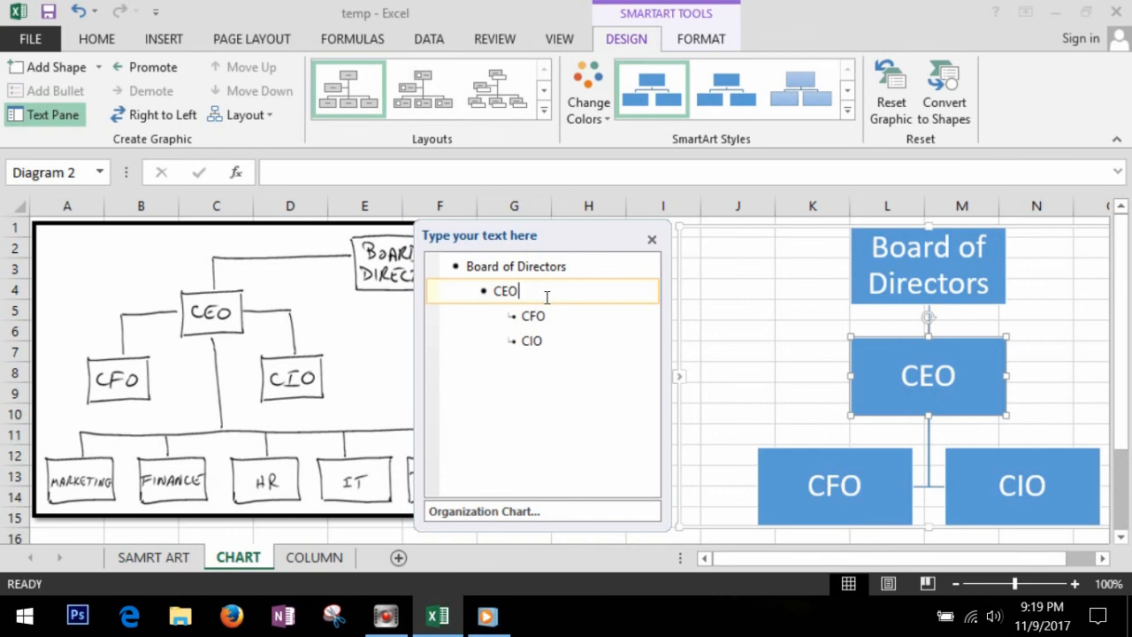
# - Add a subordinate entry labeled Marketing directly under CEO in the chart's outline
pyautogui.click(547, 297)
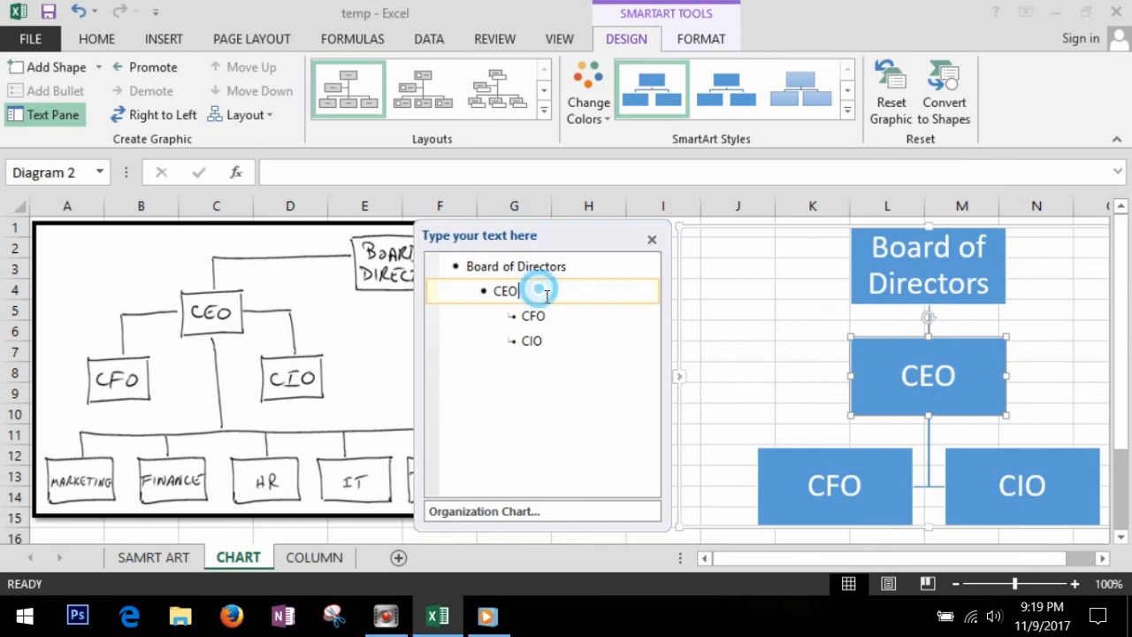
pyautogui.press('Return')
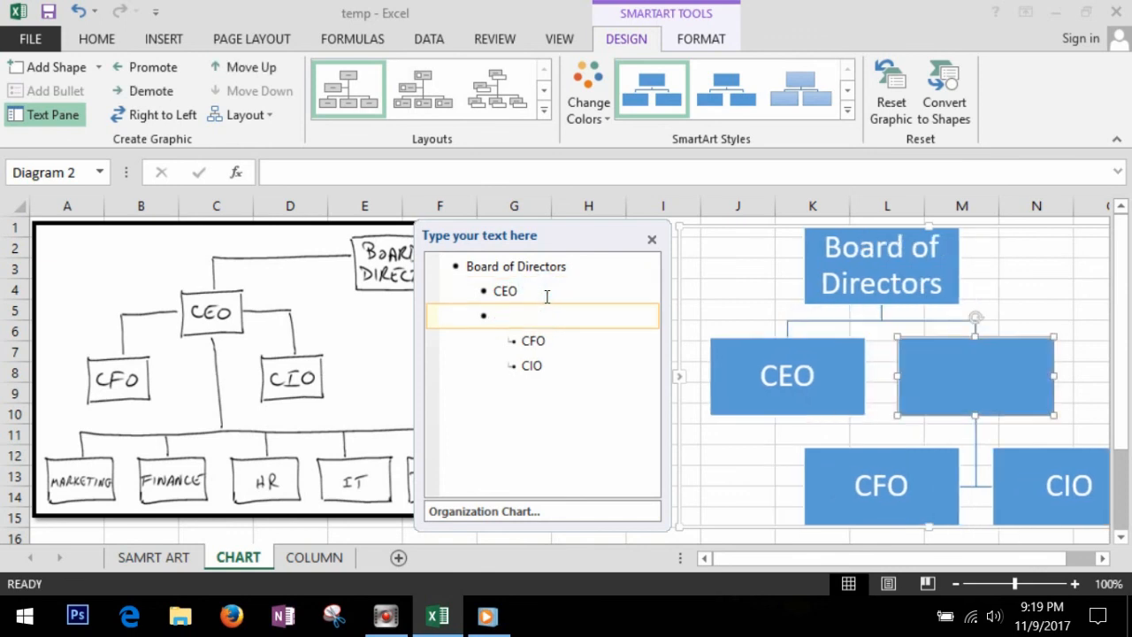
pyautogui.press('Tab')
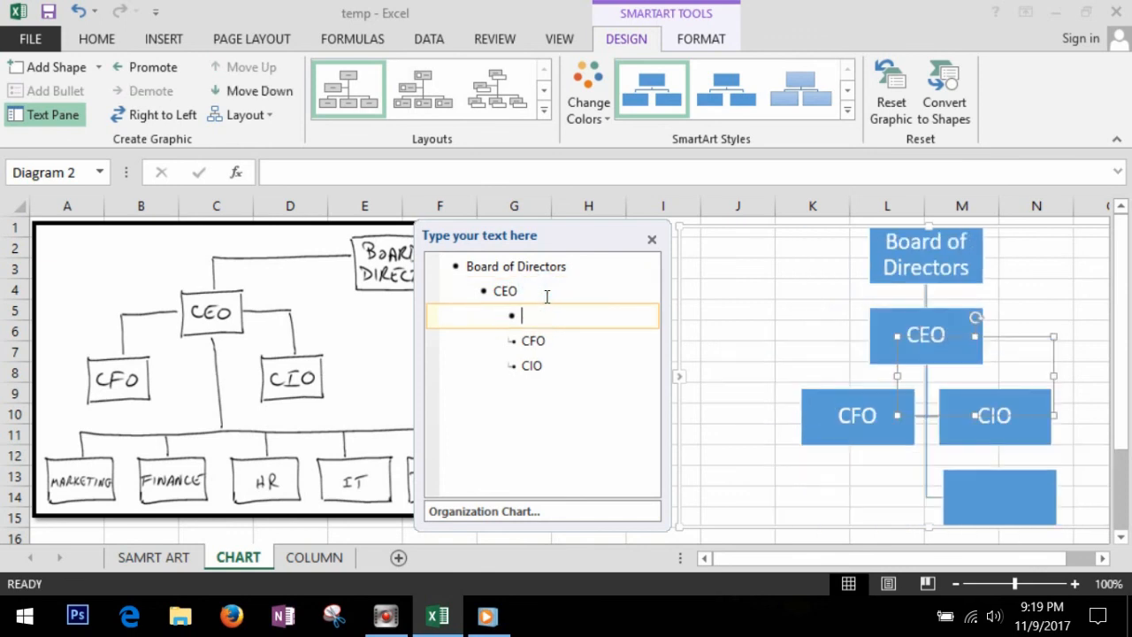
pyautogui.write('Marketing')
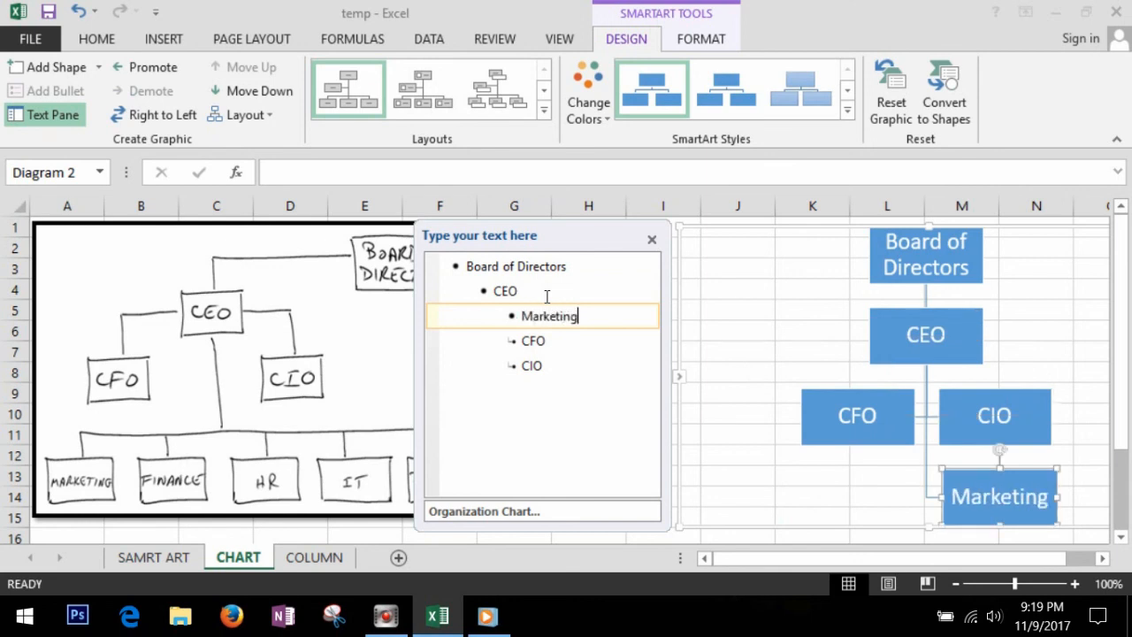
# - Add FInance, HR, IT, Sales and Products after Marketing at the same level under CEO
pyautogui.press('Return')
pyautogui.write('FInance')
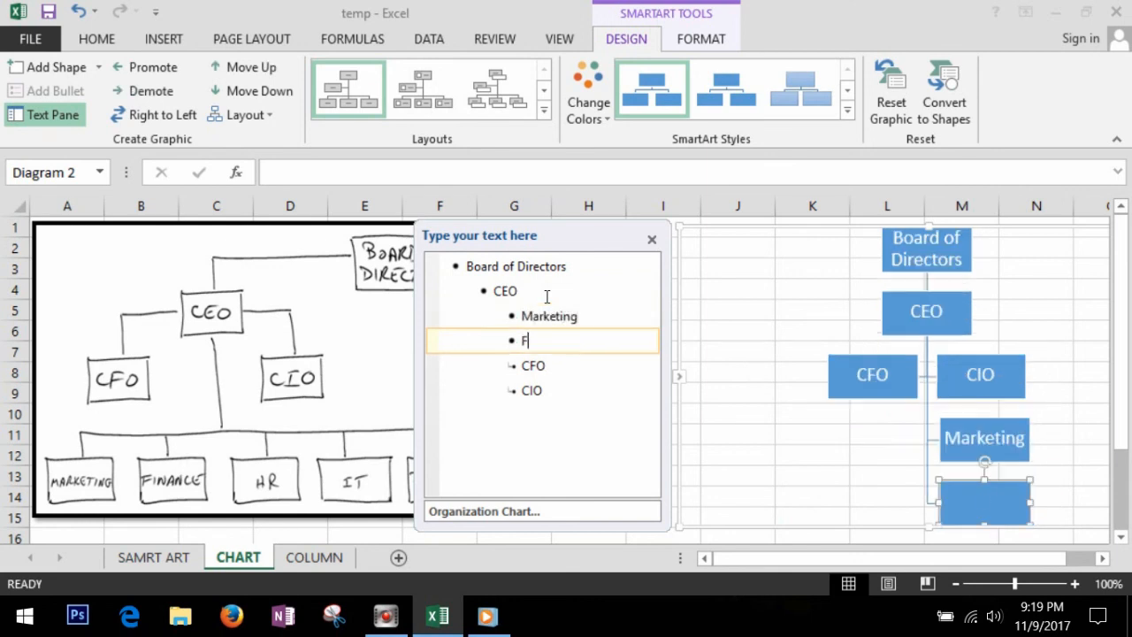
pyautogui.press('Return')
pyautogui.write('HR')
pyautogui.press('Return')
pyautogui.write('IT')
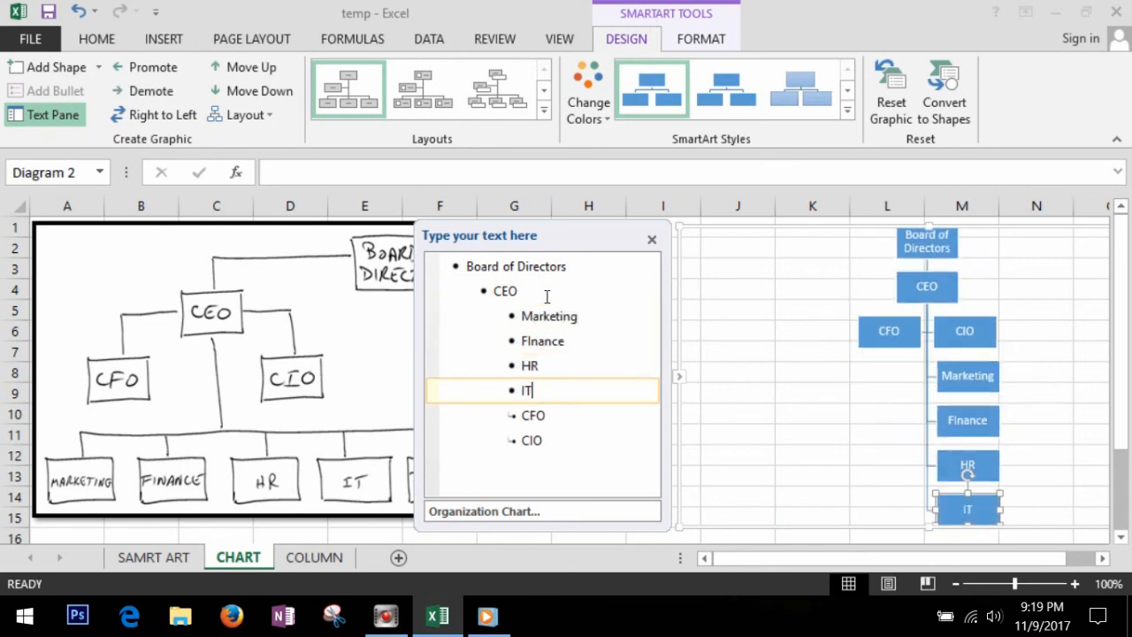
pyautogui.press('Return')
pyautogui.write('Sales')
pyautogui.press('Return')
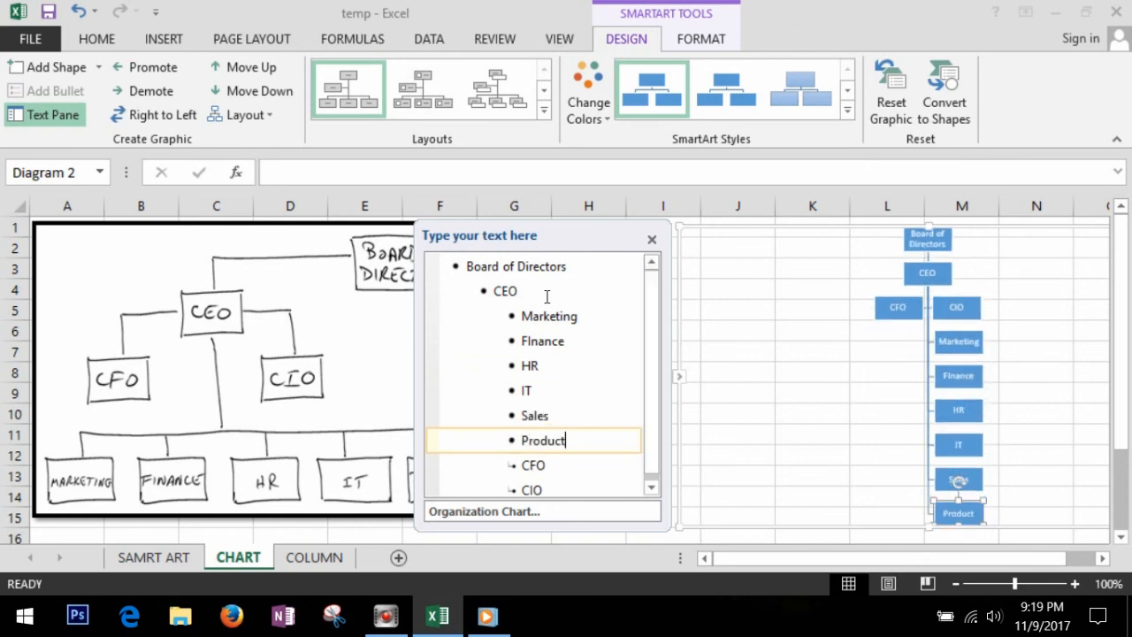
# - Fit the organization chart beside the drawing and switch it to the layout with a small title box on each shape
pyautogui.click(687, 378)
pyautogui.moveTo(737, 222)
pyautogui.mouseDown()
pyautogui.moveTo(699, 239)
pyautogui.moveTo(657, 238)
pyautogui.mouseUp()
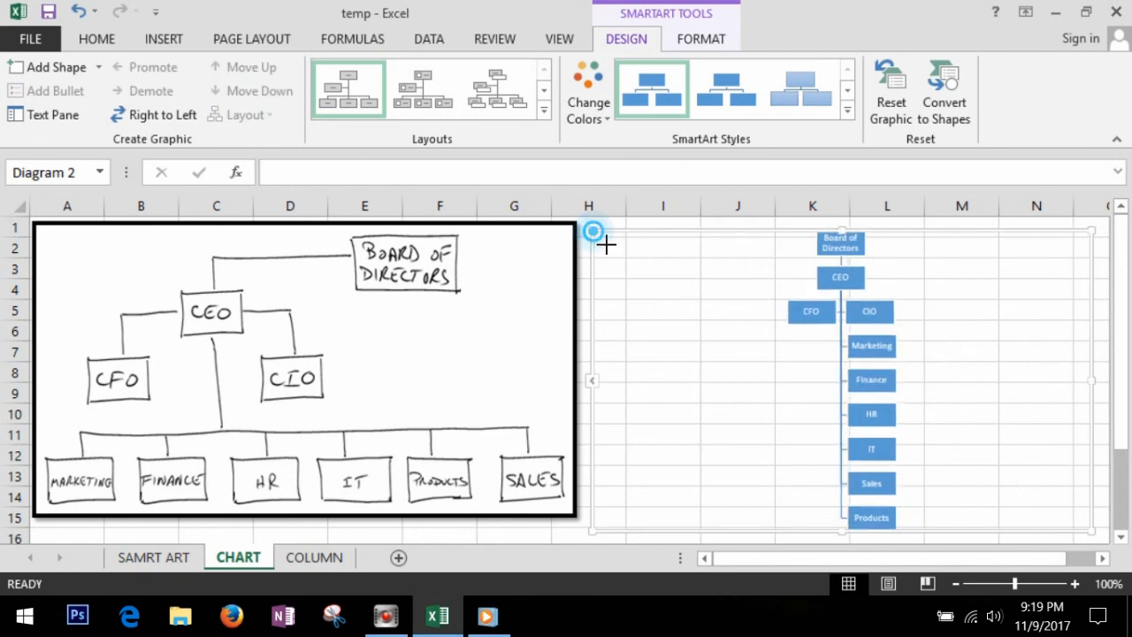
pyautogui.moveTo(599, 233); pyautogui.dragTo(601, 282)
pyautogui.moveTo(689, 278); pyautogui.dragTo(674, 254)
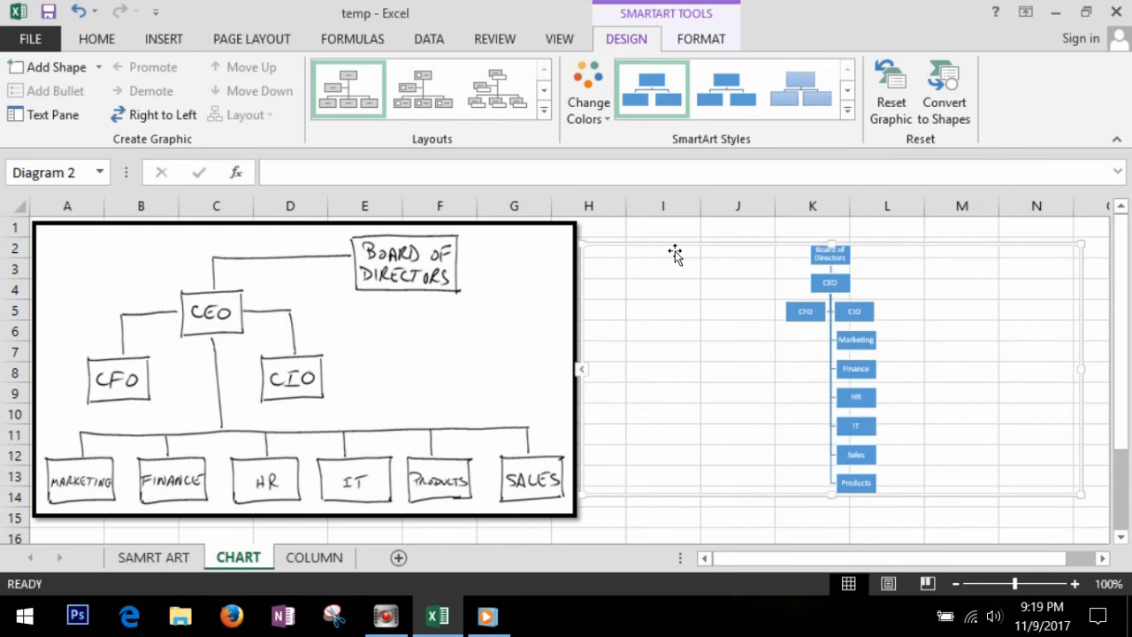
pyautogui.click(495, 92)
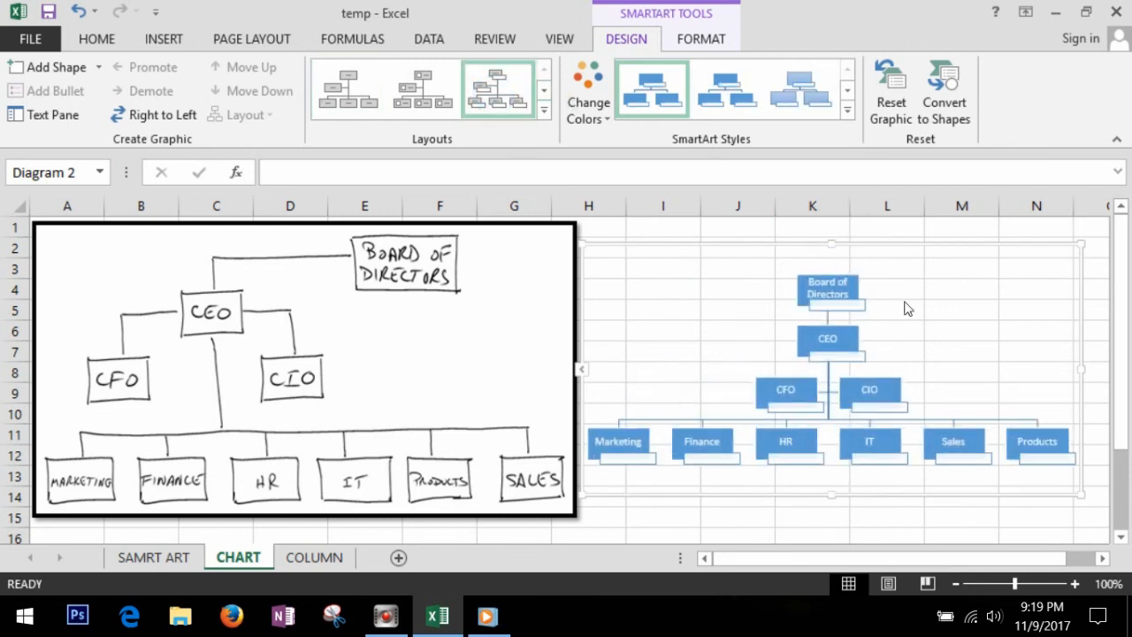
pyautogui.click(952, 326)
# - Recolor the organization chart with the gray, gold, blue and green colorful scheme and apply a polished 3-D style
pyautogui.click(593, 101)
pyautogui.click(815, 268)
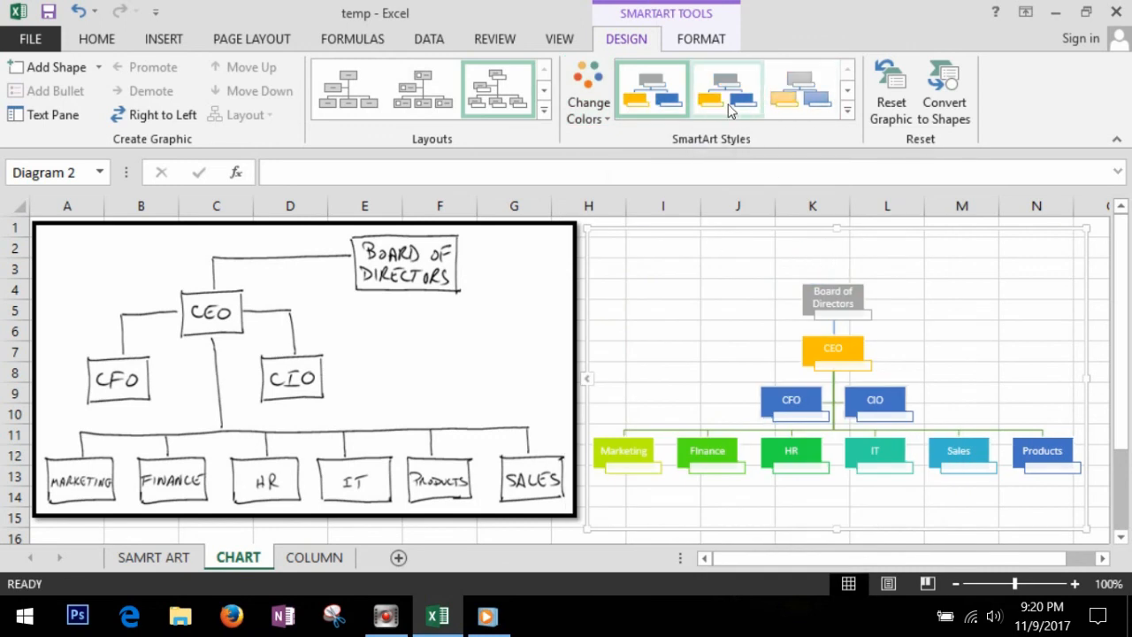
pyautogui.click(847, 110)
pyautogui.click(655, 171)
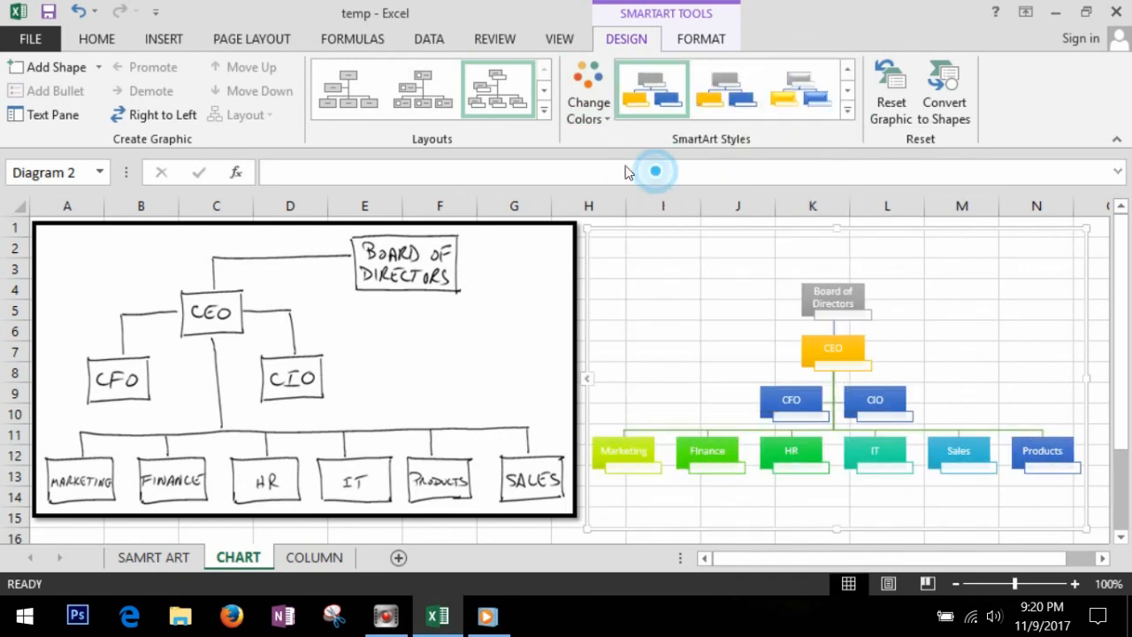
# - Try the overlapping-card and circle-picture hierarchy layouts on the organization chart, and return to the title-box layout
pyautogui.click(544, 109)
pyautogui.click(419, 155)
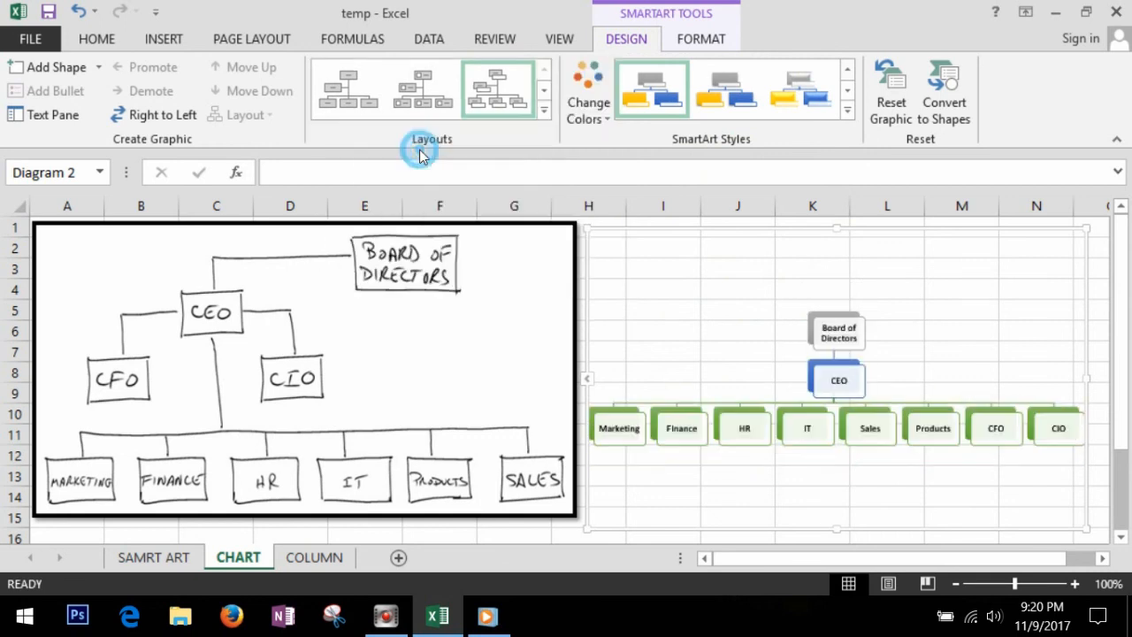
pyautogui.click(543, 111)
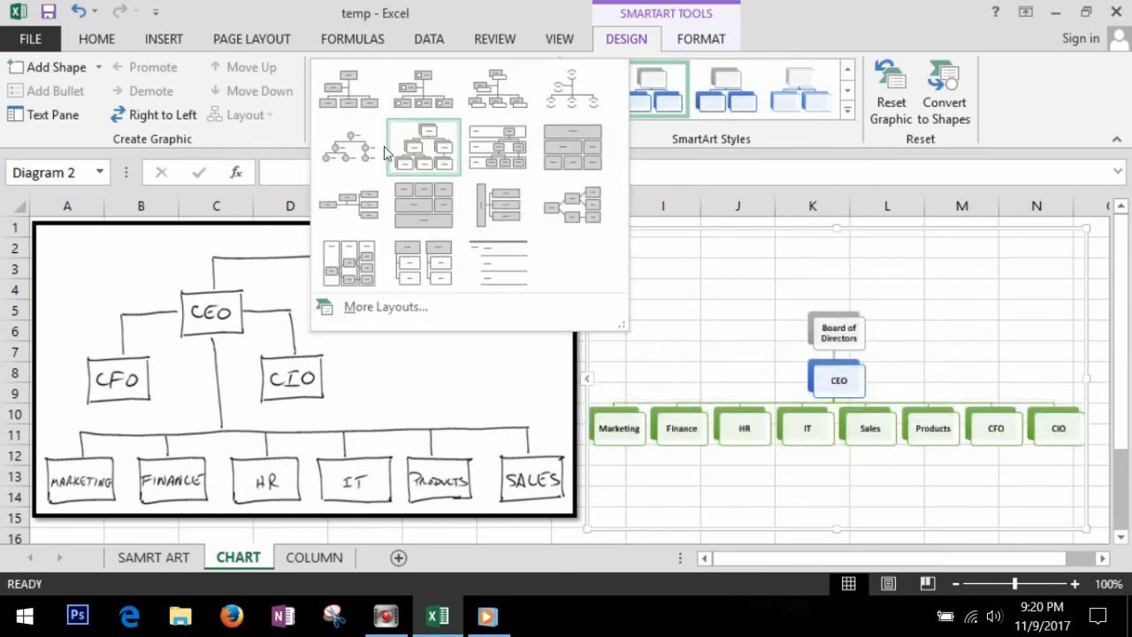
pyautogui.click(359, 151)
pyautogui.click(543, 110)
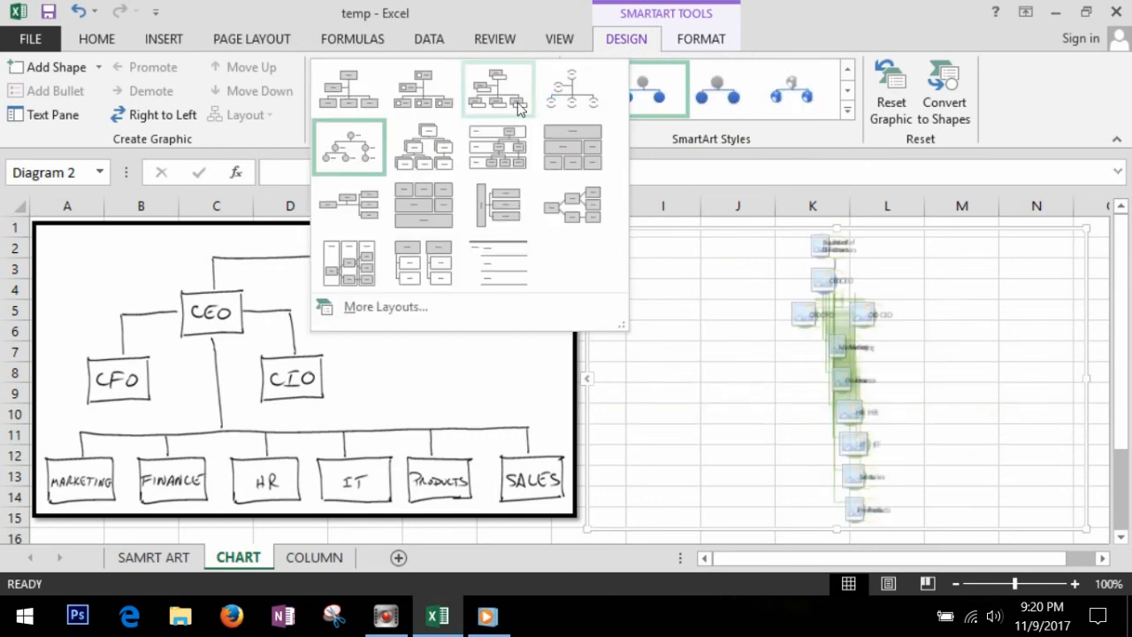
pyautogui.click(505, 96)
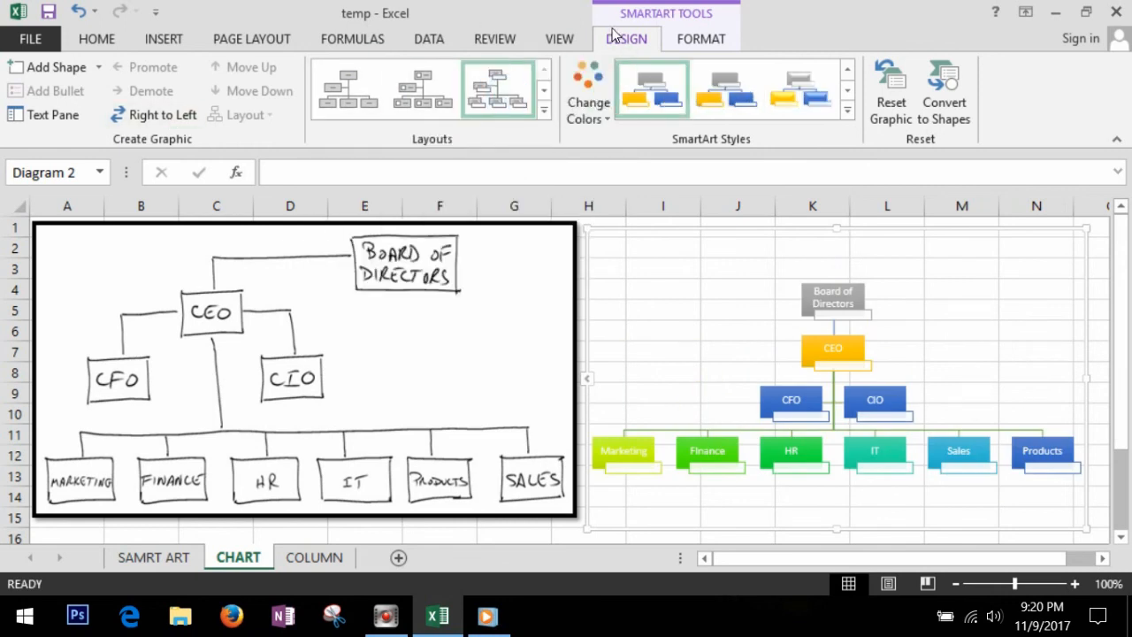
# - Fill the organization chart's background with red
pyautogui.click(699, 42)
pyautogui.click(423, 67)
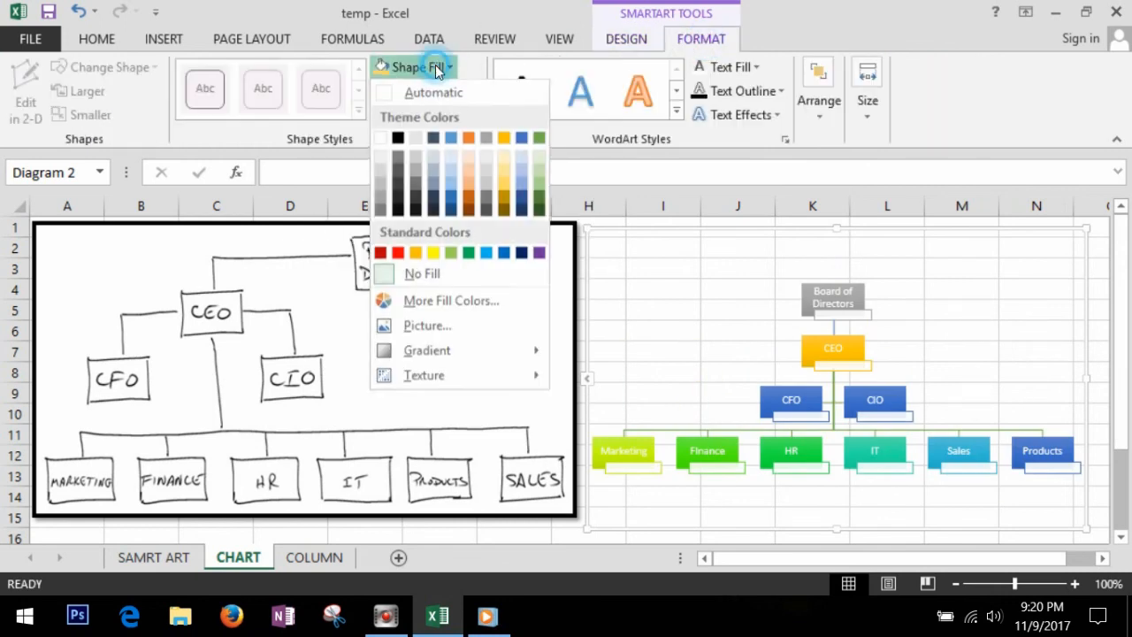
pyautogui.click(400, 143)
pyautogui.click(420, 67)
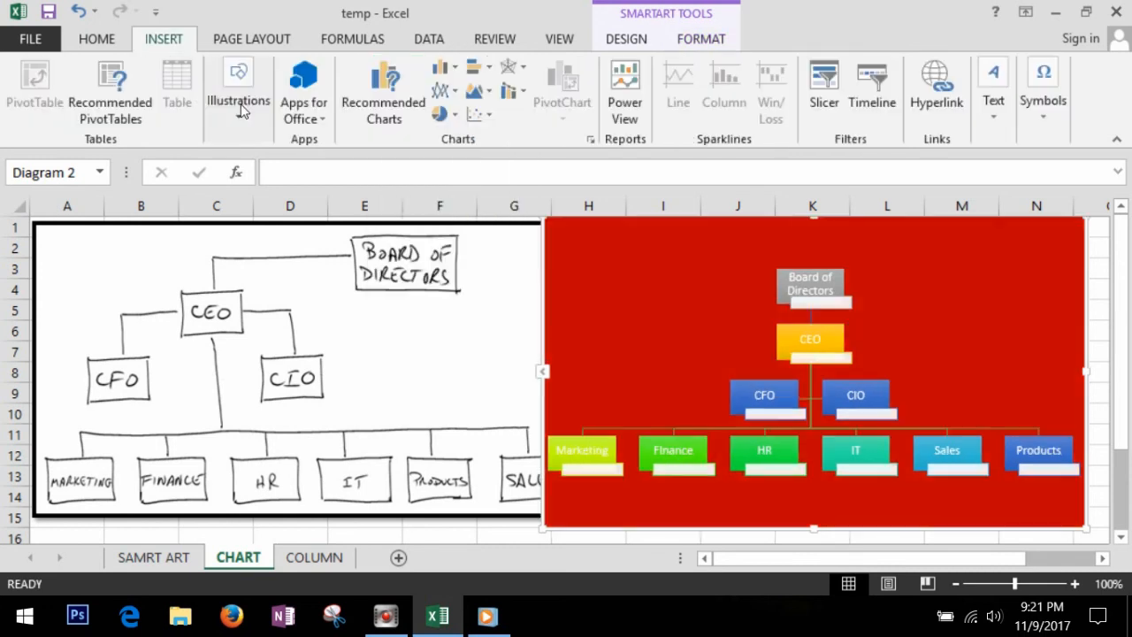
# - Draw a rounded rectangle about 0.96" wide and 0.99" high in the red chart's upper-left area and label it ORG CHARTS
pyautogui.click(239, 100)
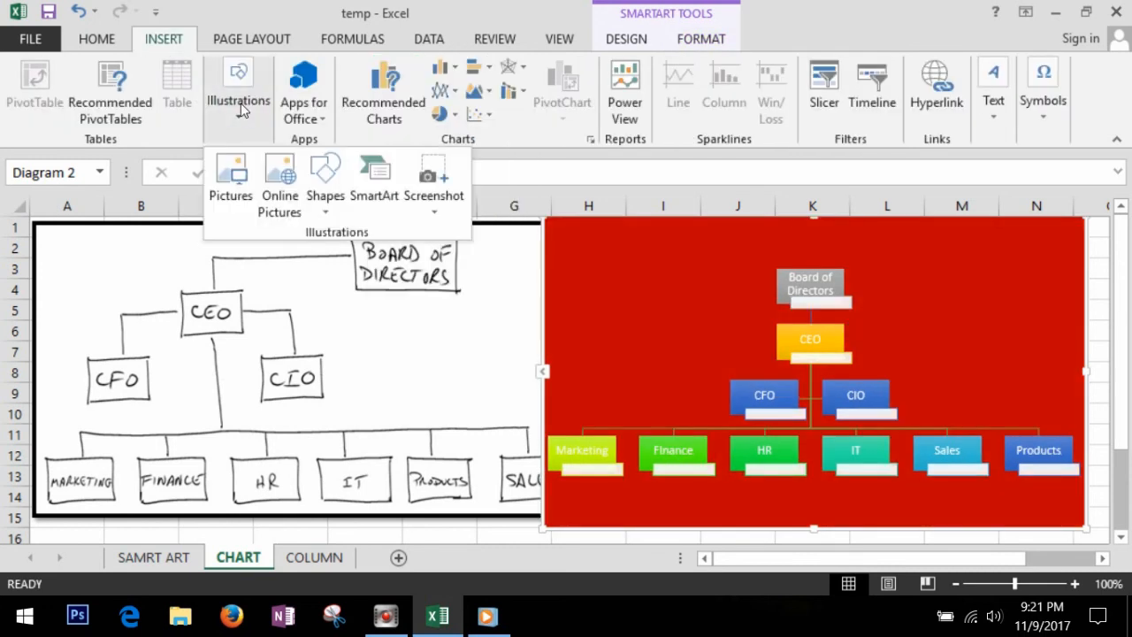
pyautogui.click(327, 190)
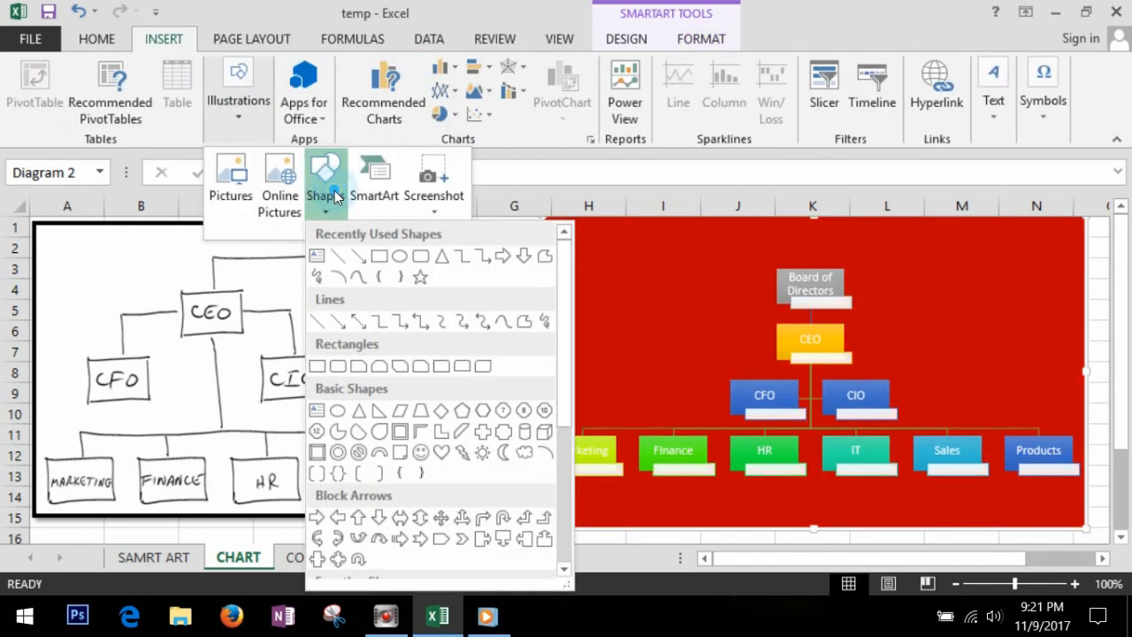
pyautogui.click(422, 258)
pyautogui.moveTo(580, 261); pyautogui.dragTo(676, 358)
pyautogui.rightClick(643, 314)
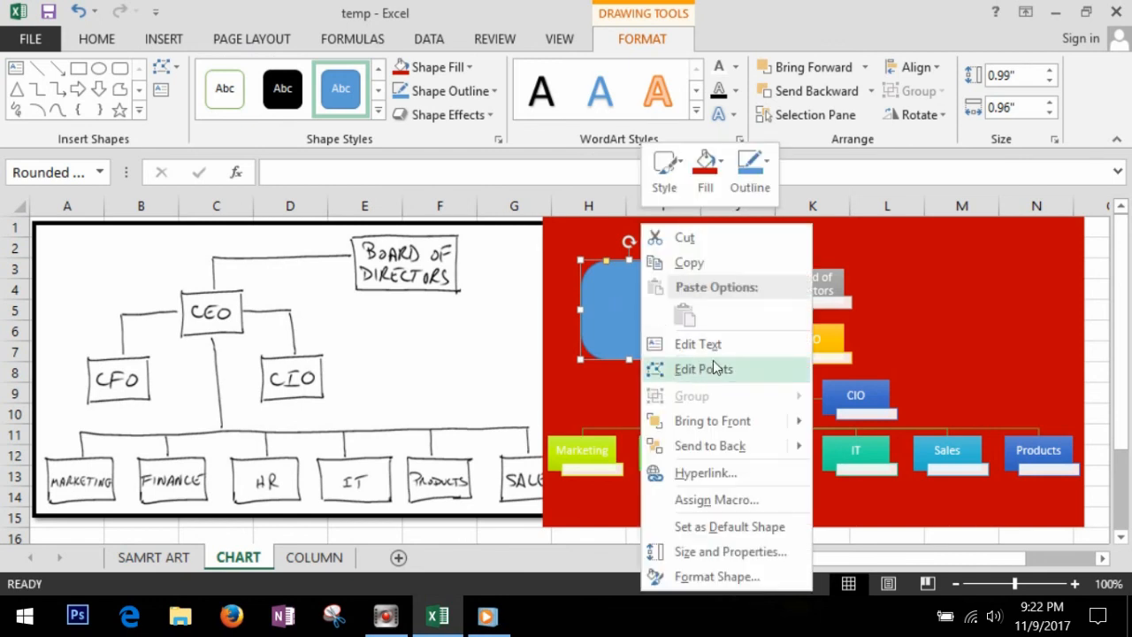
pyautogui.click(717, 345)
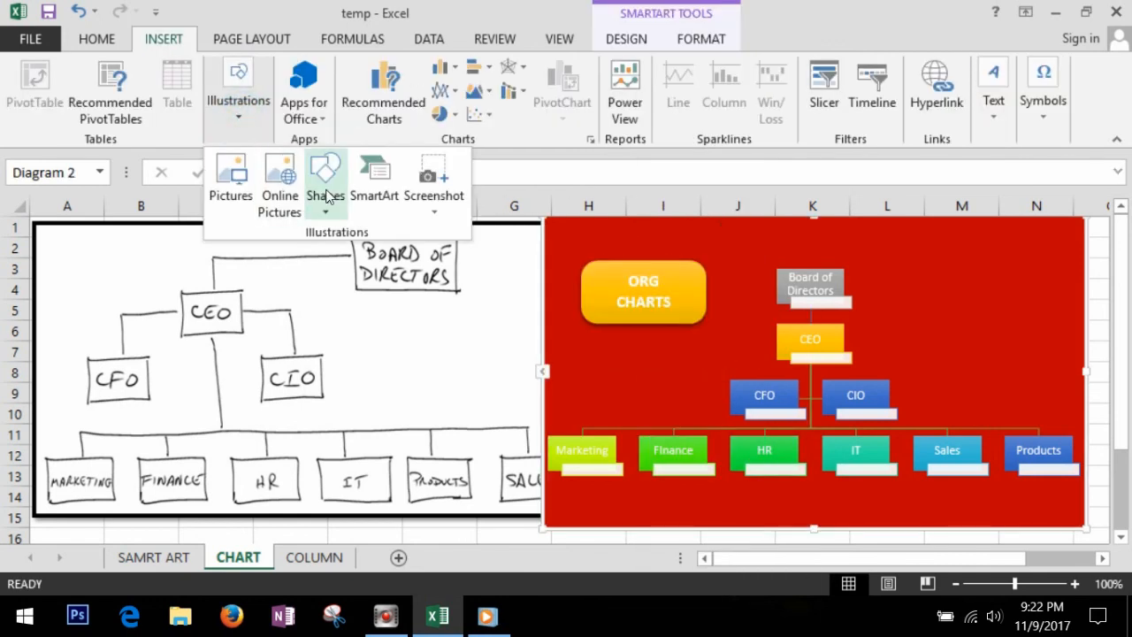
# - Browse the available block arrow, equation, flowchart, and star and banner shapes
pyautogui.click(325, 182)
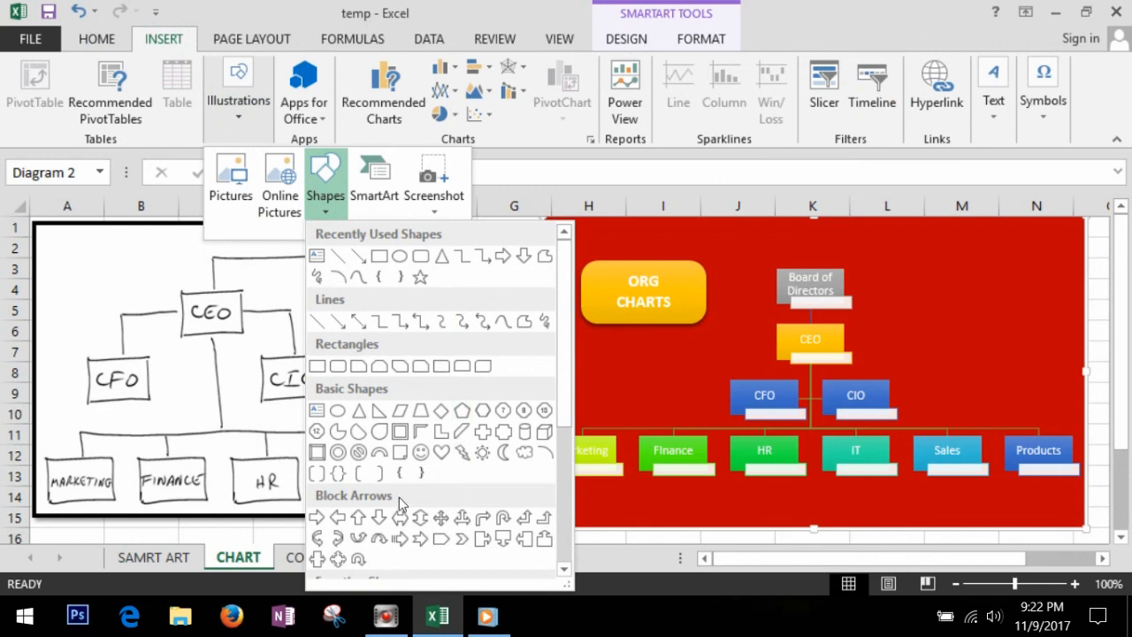
pyautogui.moveTo(560, 378); pyautogui.dragTo(562, 486)
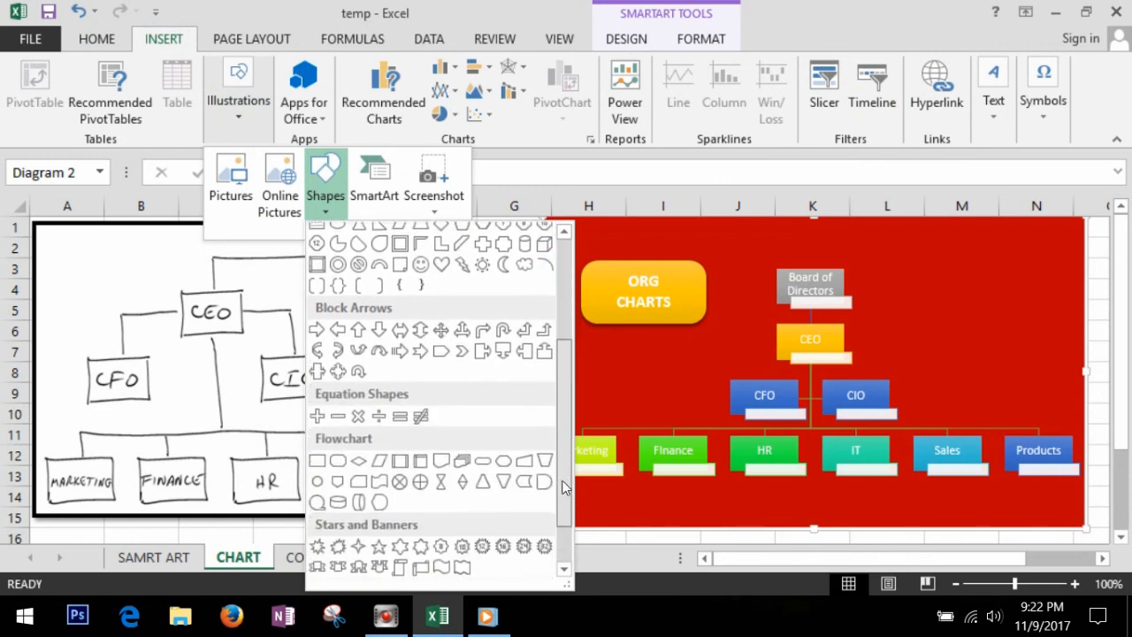